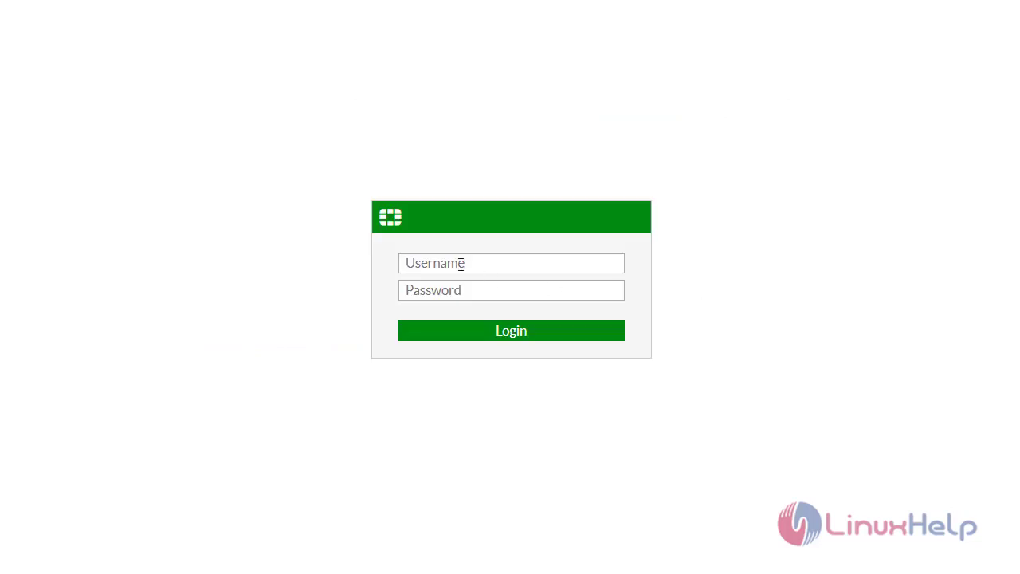
Log in to the FortiGate GUI using the browser's saved administrator credentials
click(533, 262)
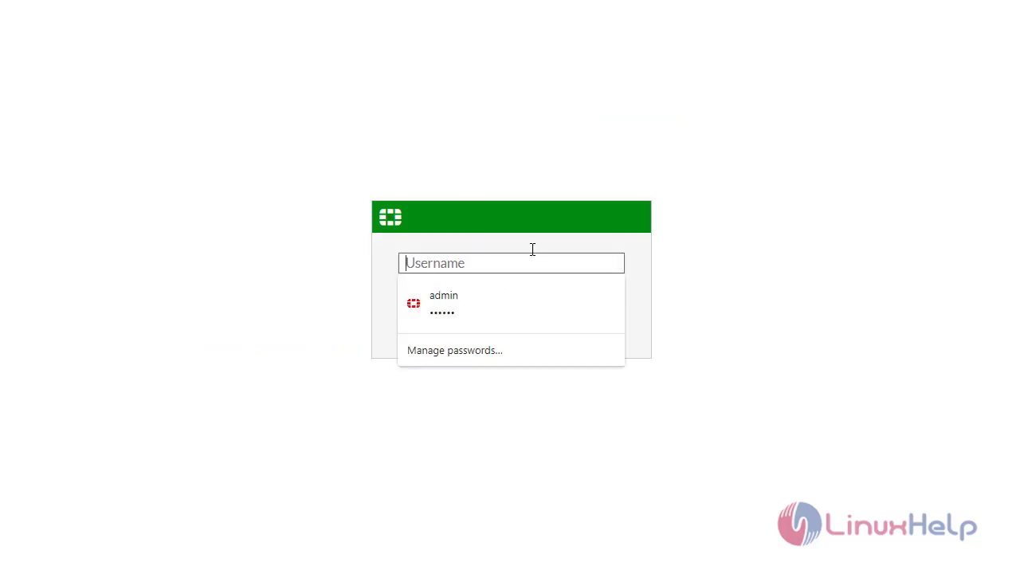
click(475, 295)
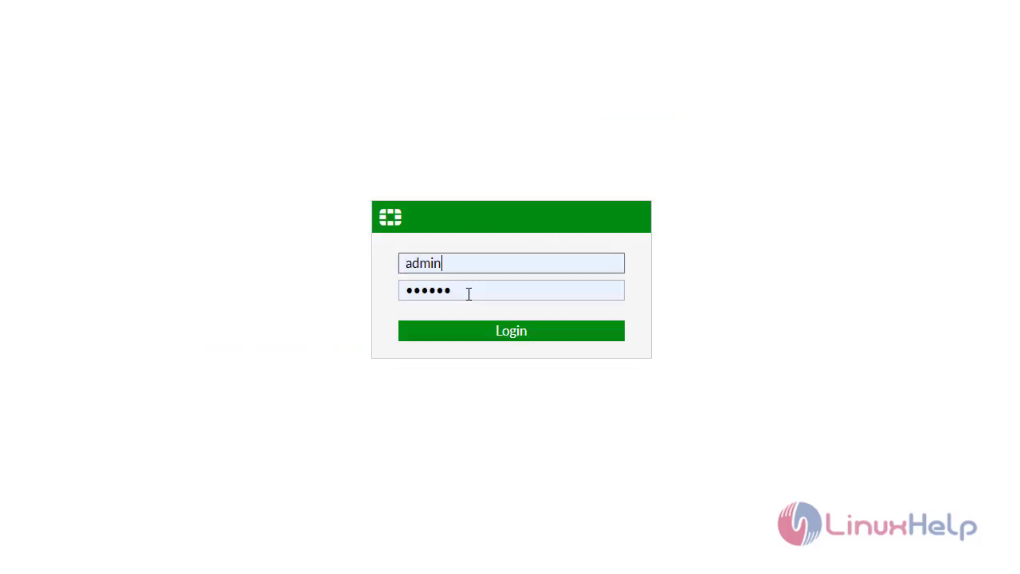
click(484, 336)
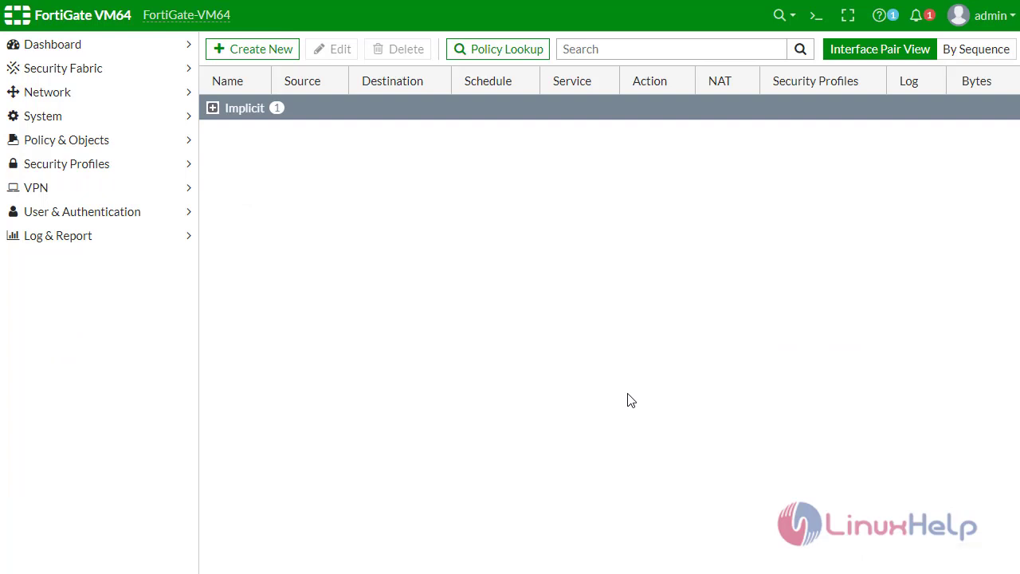
Go to Network > Interfaces and select the WAN1 (port3) row
click(51, 92)
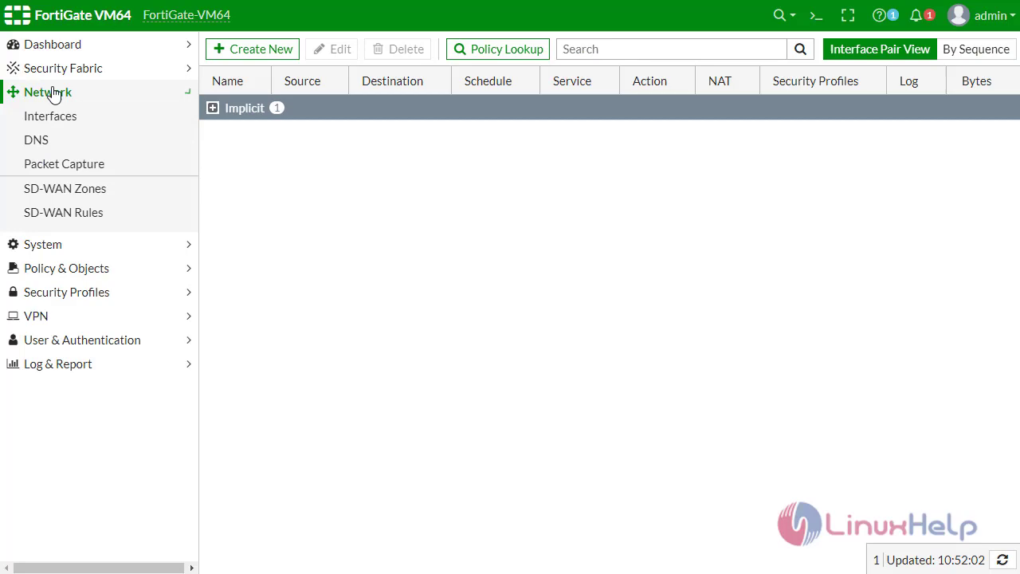
click(50, 115)
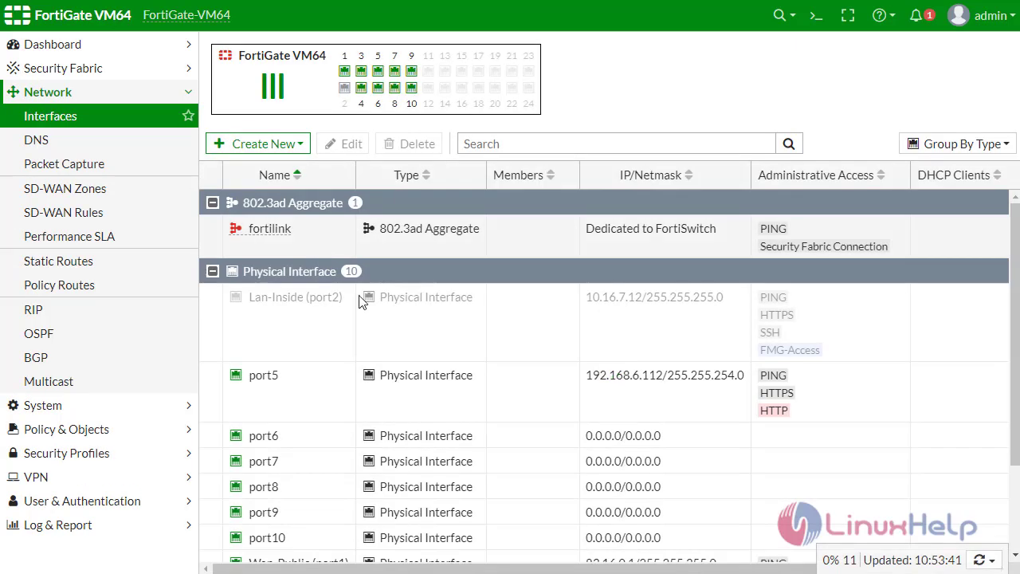
scroll(360, 355, down, 3)
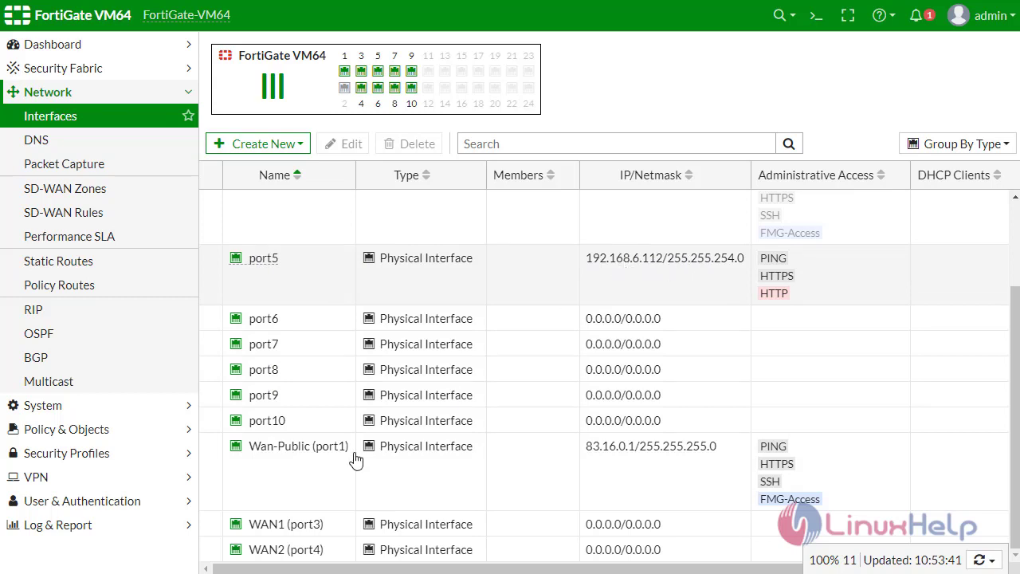
mouse_move(280, 535)
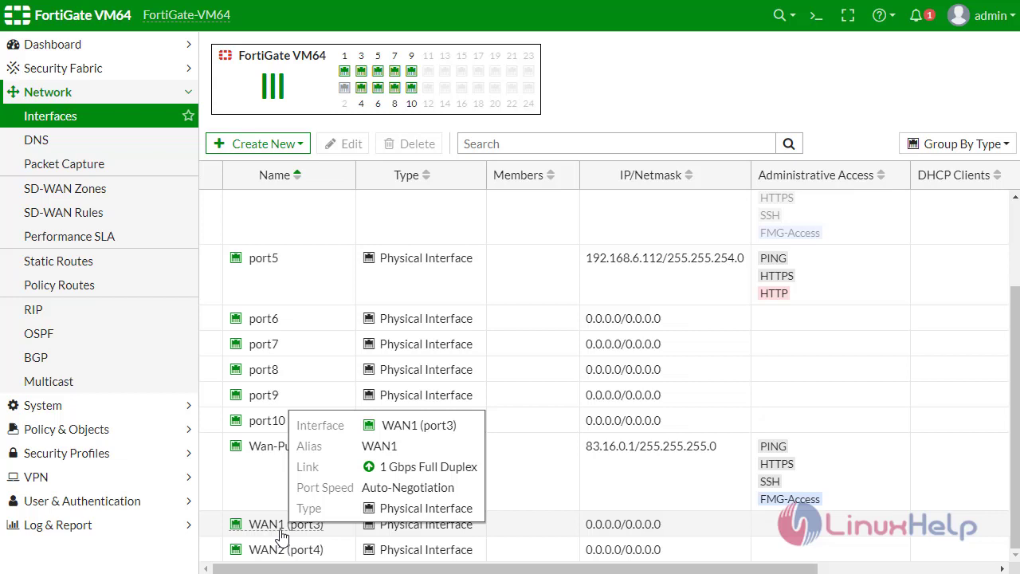
click(281, 532)
Open WAN1 (port3) for editing, leaving its role Undefined
click(348, 144)
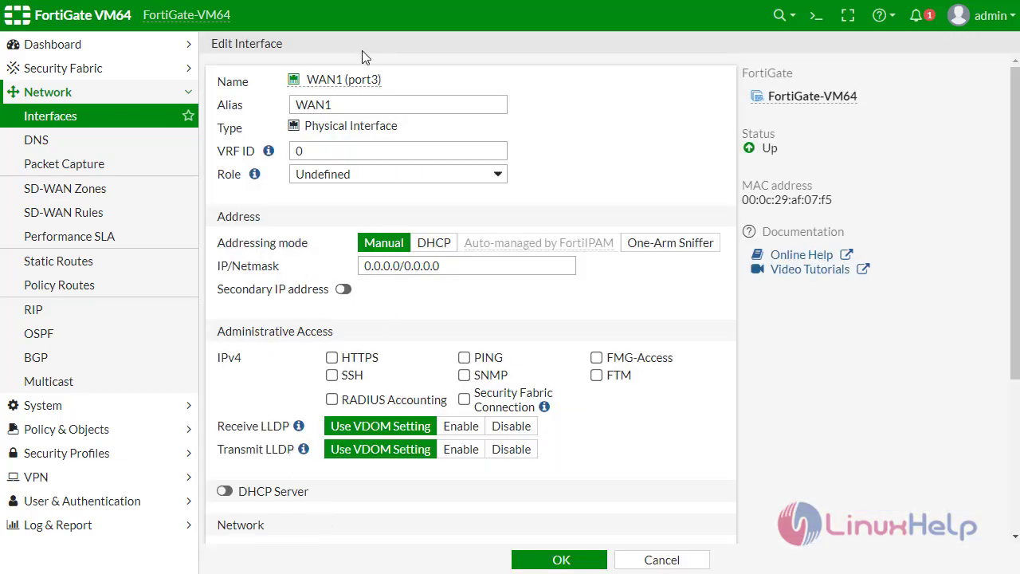
click(336, 106)
click(327, 152)
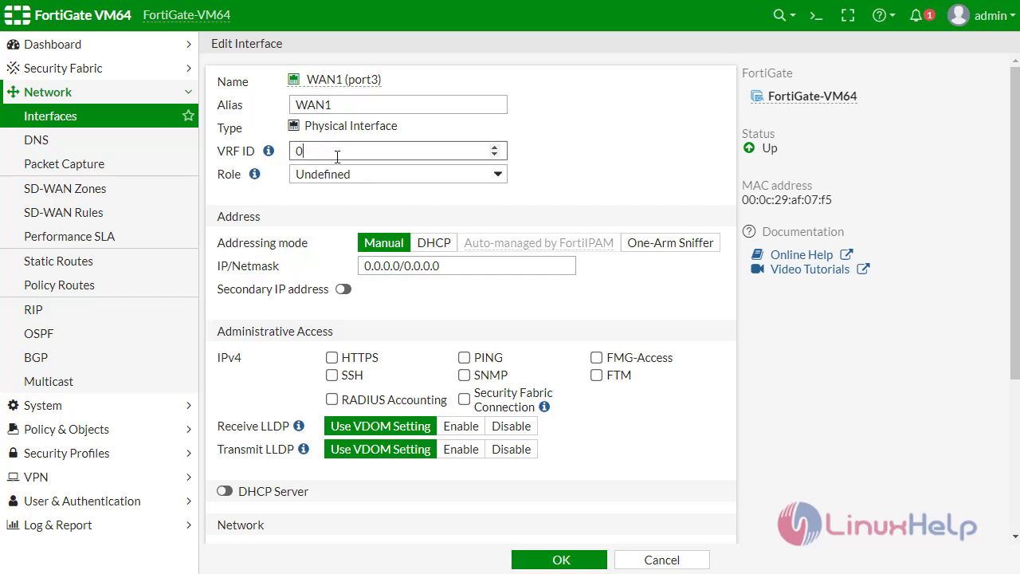
click(350, 174)
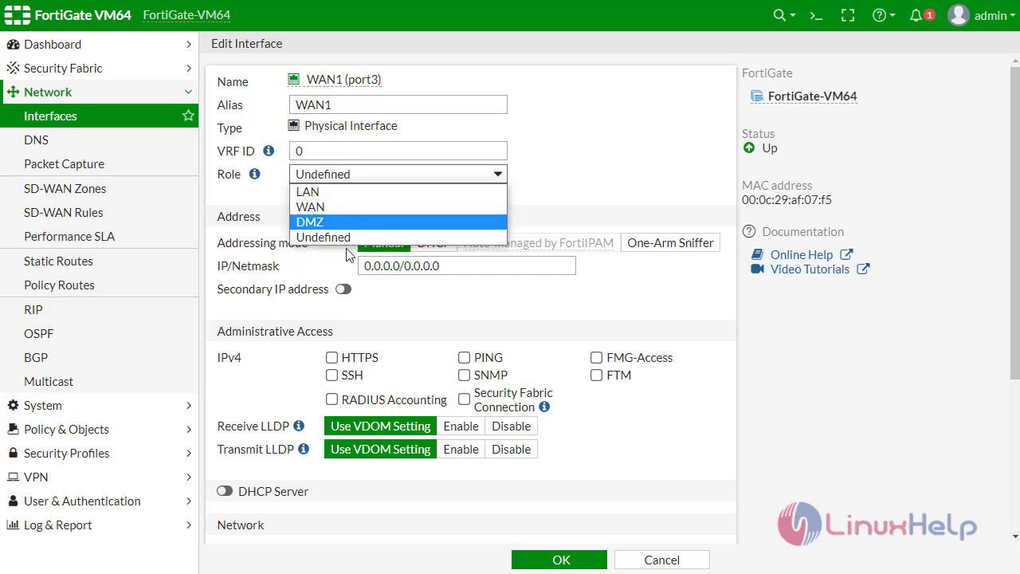
click(443, 254)
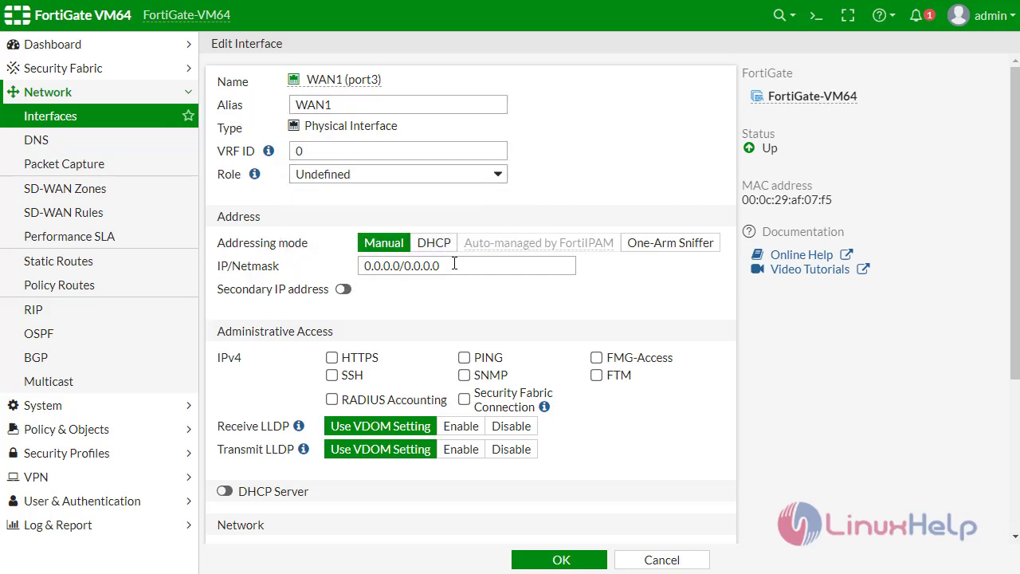
Give WAN1 the address 202.20.20.2/30, save it, and select the WAN2 (port4) row
click(454, 265)
key(BackSpace)
key(BackSpace)
key(BackSpace)
key(BackSpace)
key(BackSpace)
key(BackSpace)
key(BackSpace)
key(BackSpace)
key(BackSpace)
key(BackSpace)
key(BackSpace)
key(BackSpace)
key(BackSpace)
key(BackSpace)
key(BackSpace)
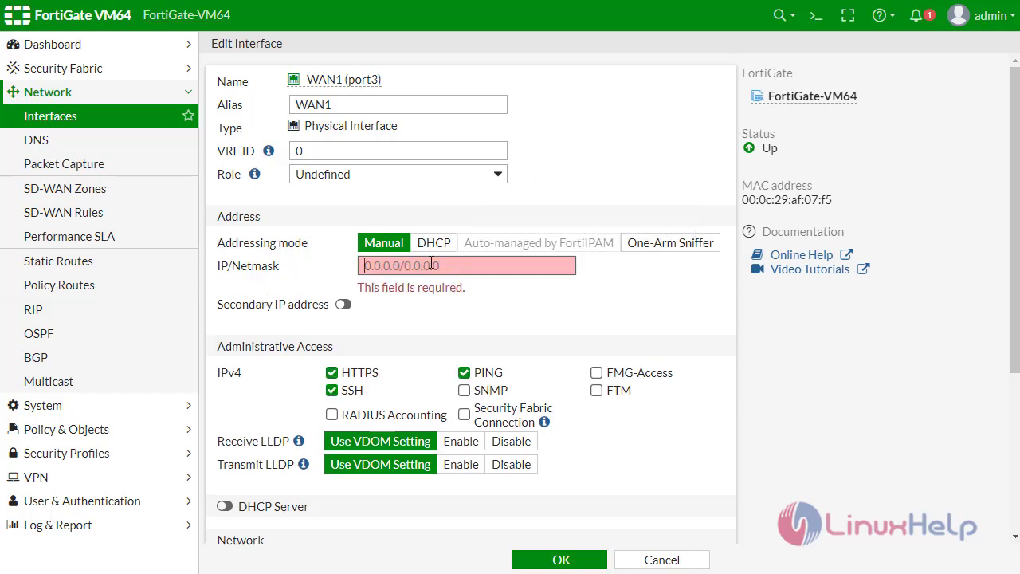
text(202.20.2)
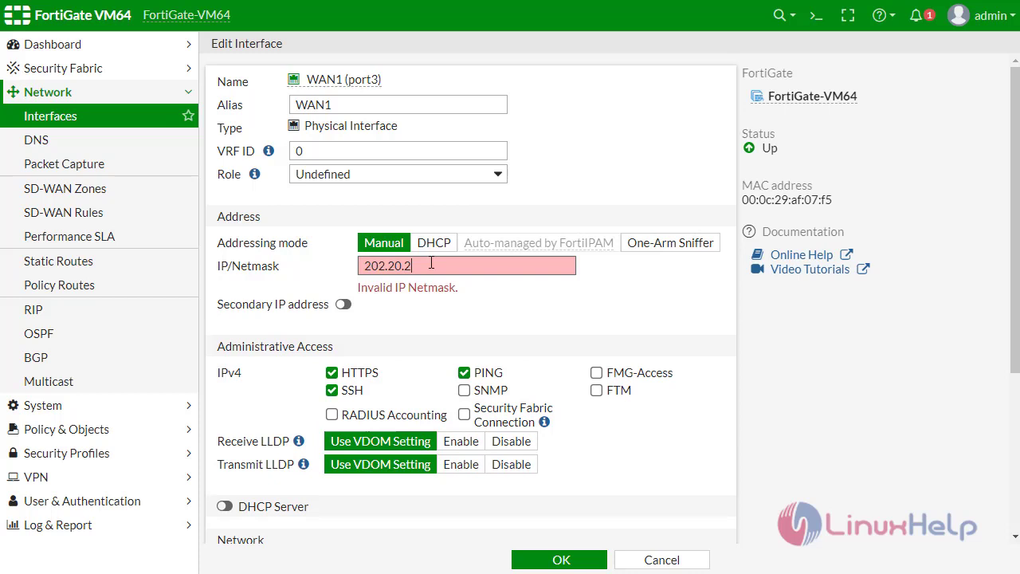
text(0.2/30)
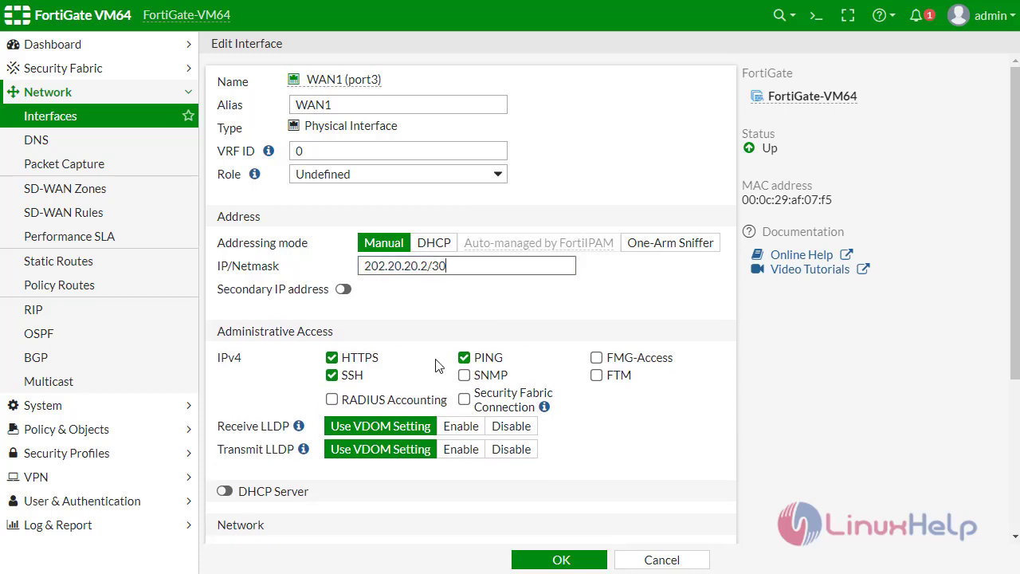
click(583, 562)
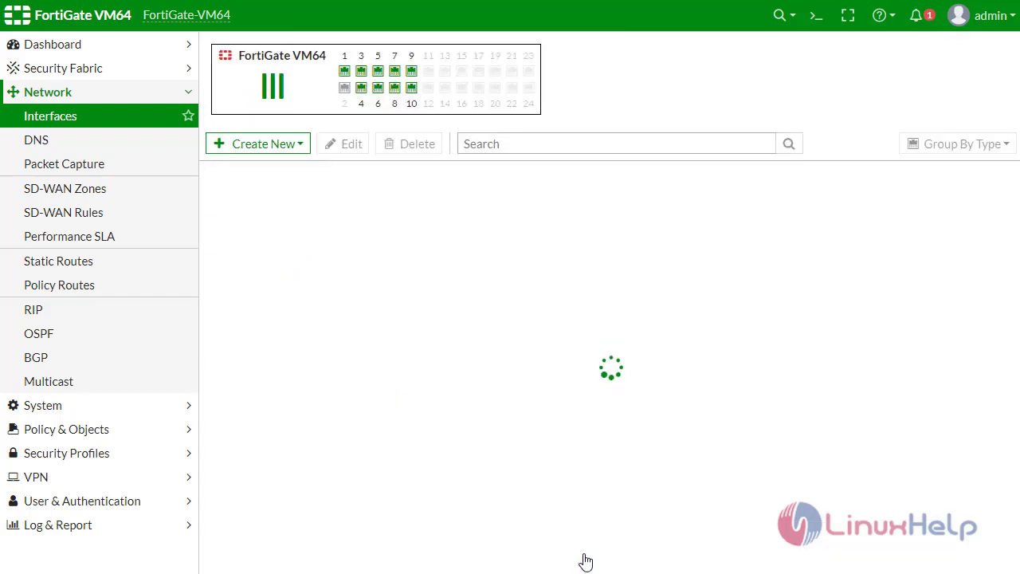
scroll(295, 478, down, 2)
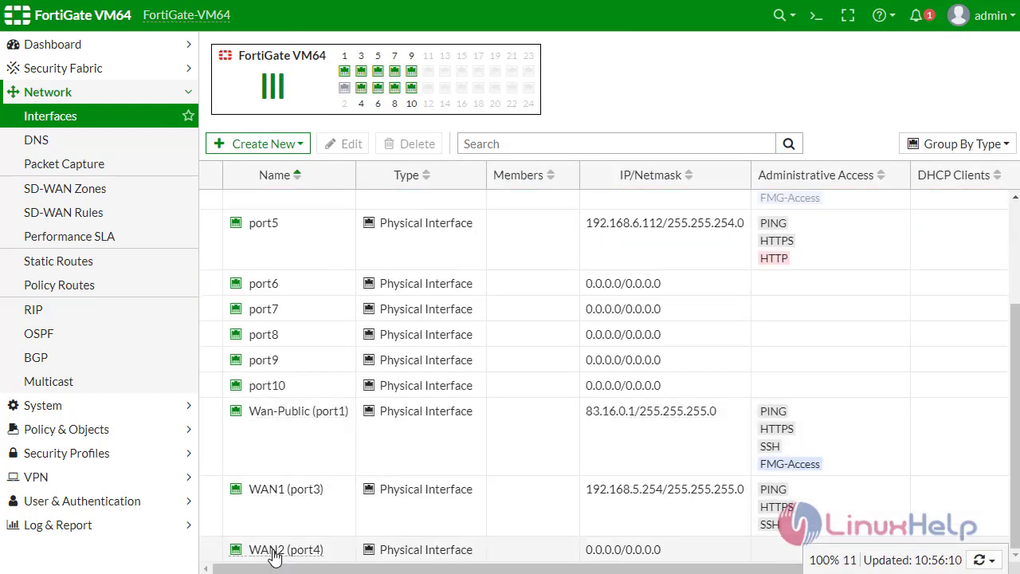
click(274, 552)
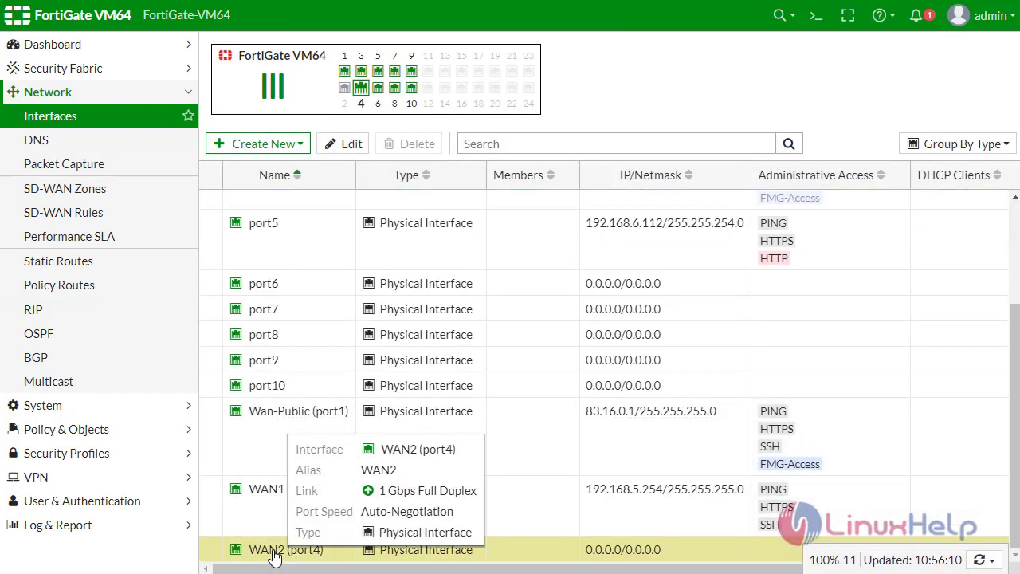
Set WAN2 (port4) to 101.10.10.2/30 with HTTPS, SSH and PING access, and save
click(344, 143)
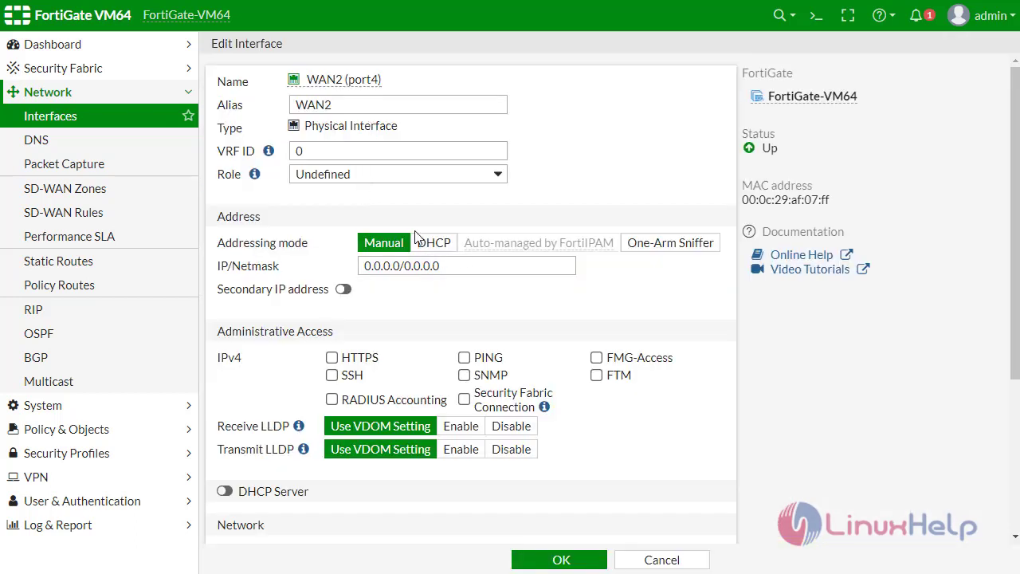
click(444, 267)
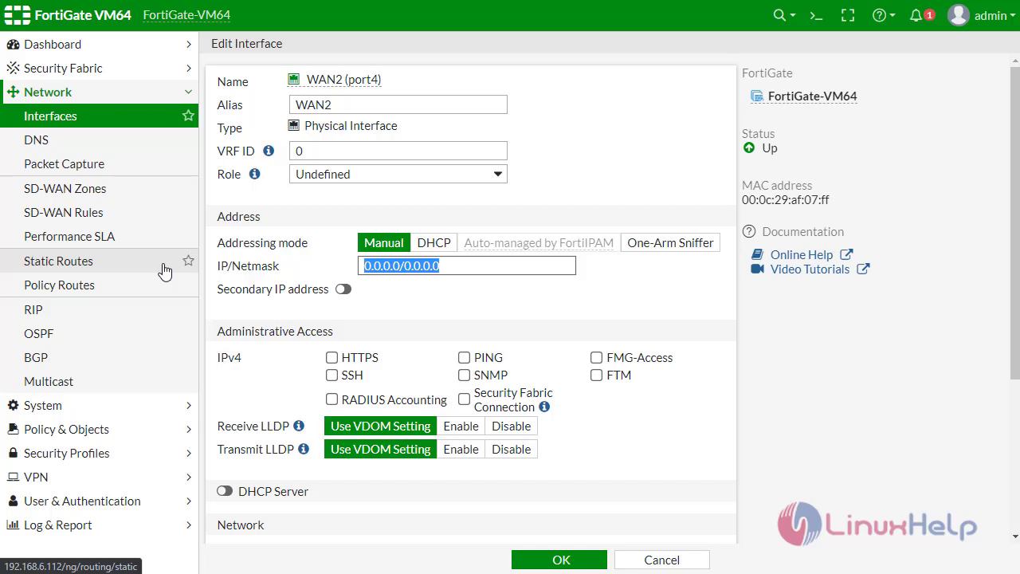
text(101.)
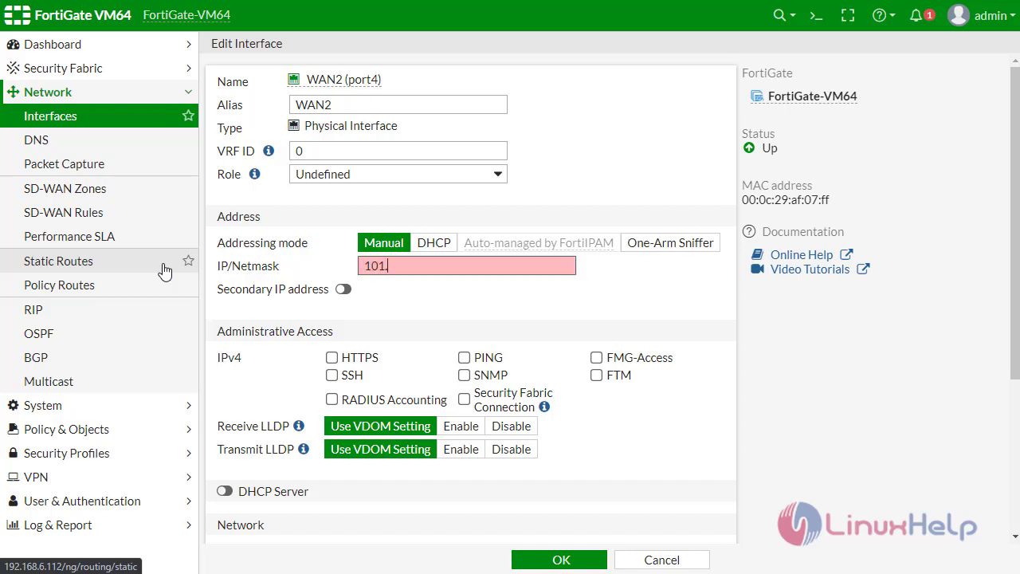
text(10.10.2/30)
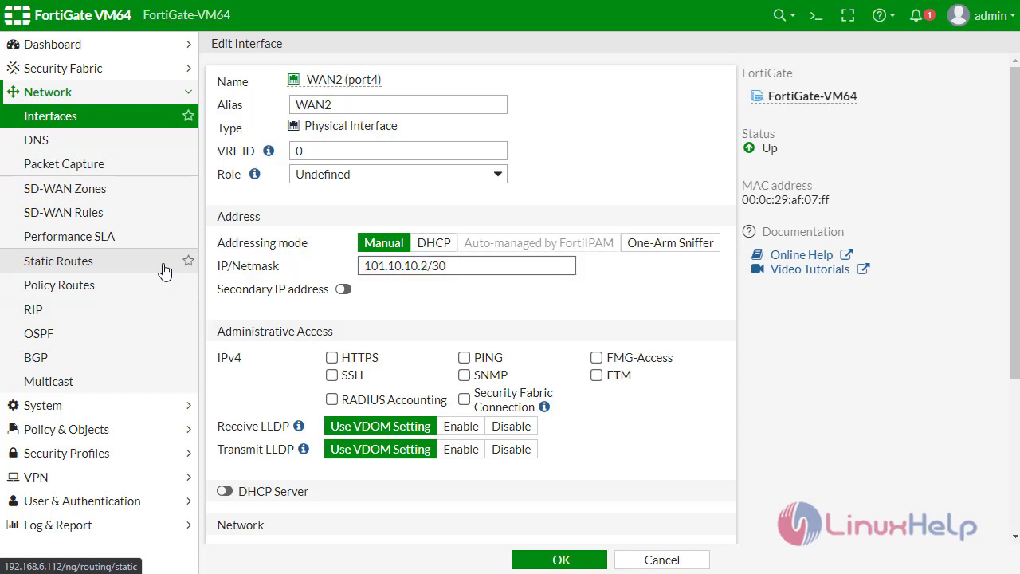
click(331, 357)
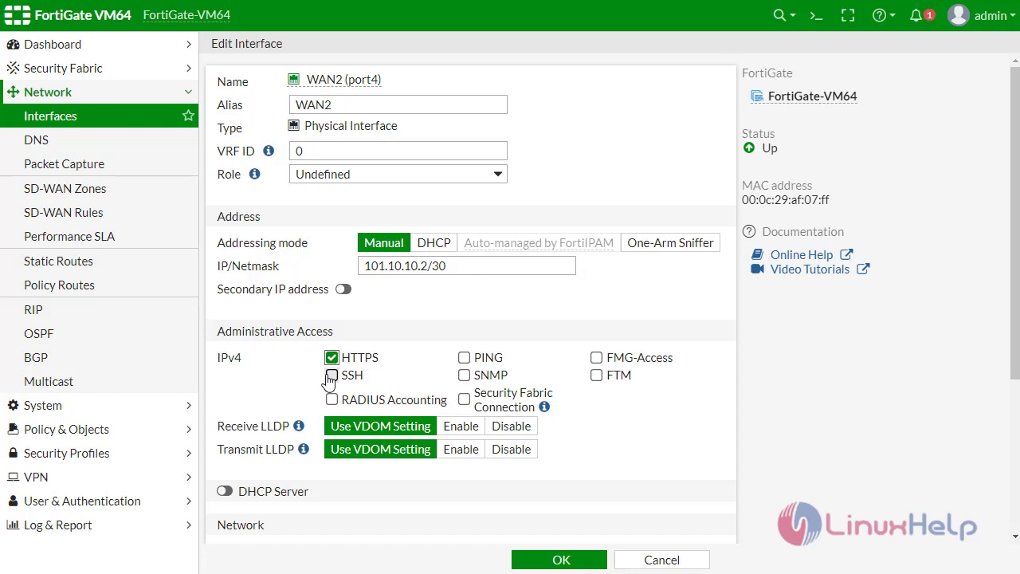
click(331, 374)
click(464, 356)
click(561, 560)
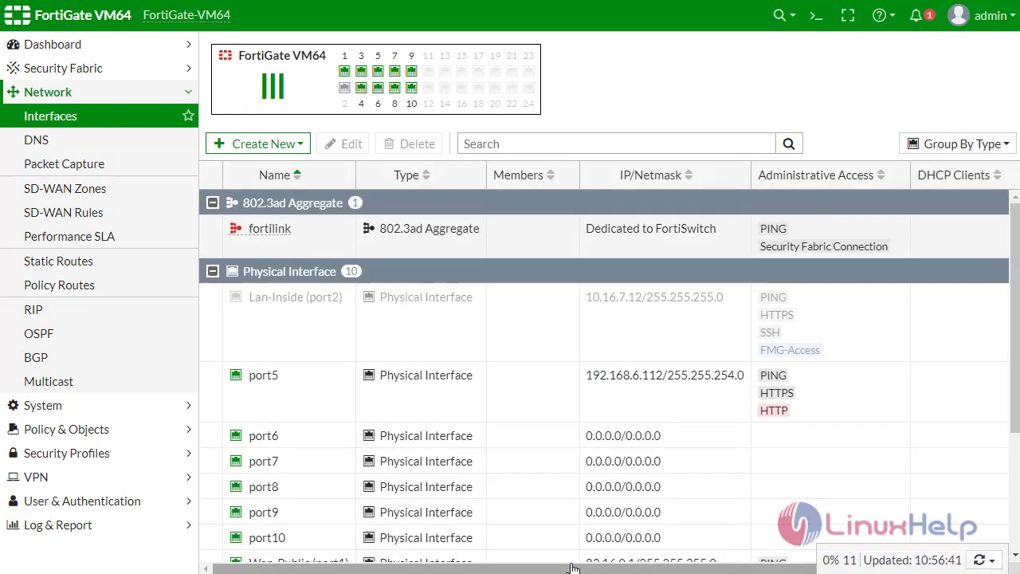
scroll(273, 423, down, 3)
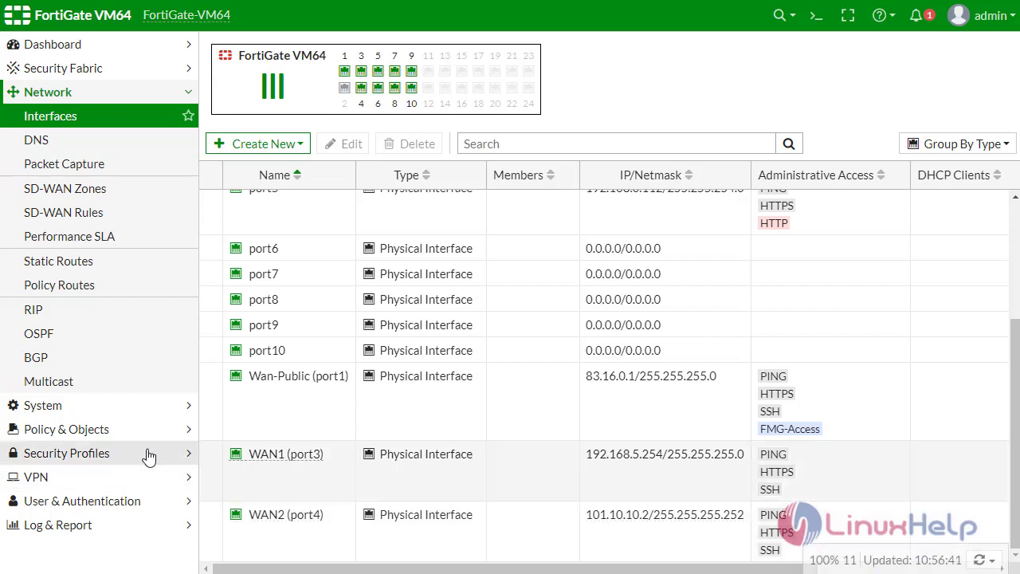
Create a new SD-WAN zone named SD_WAN_ZONE and open its interface members list
click(53, 195)
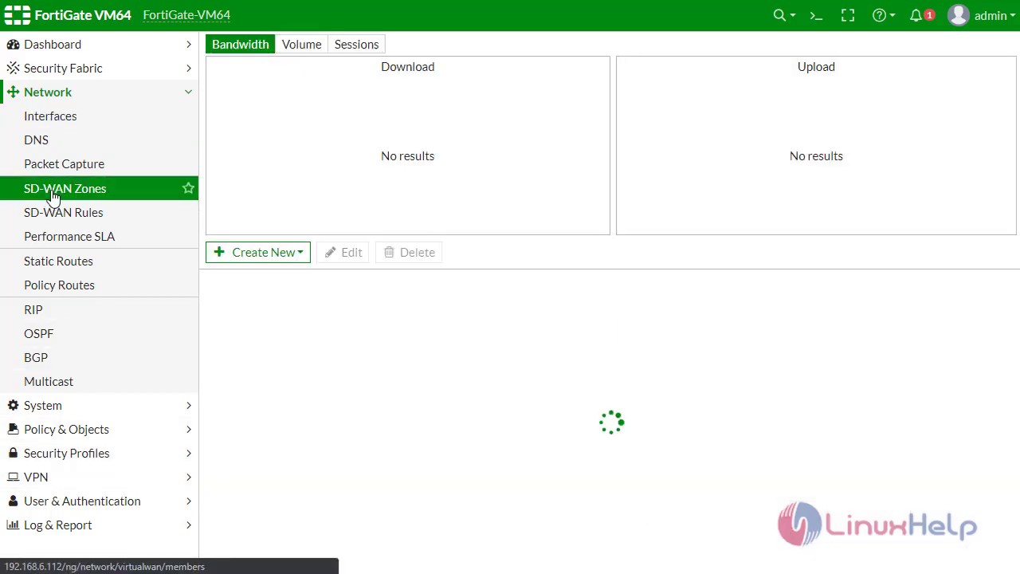
click(269, 253)
click(269, 295)
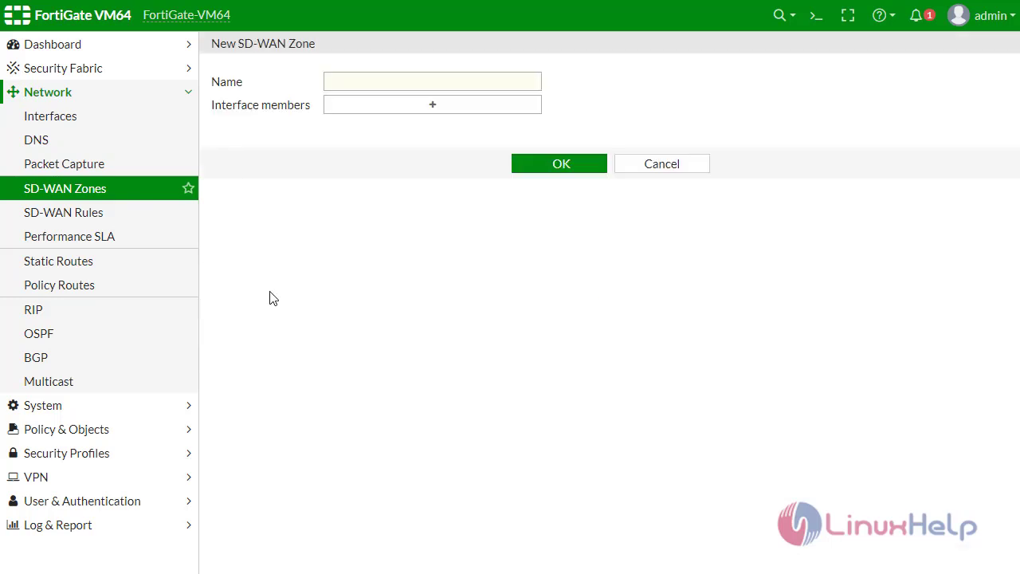
click(369, 79)
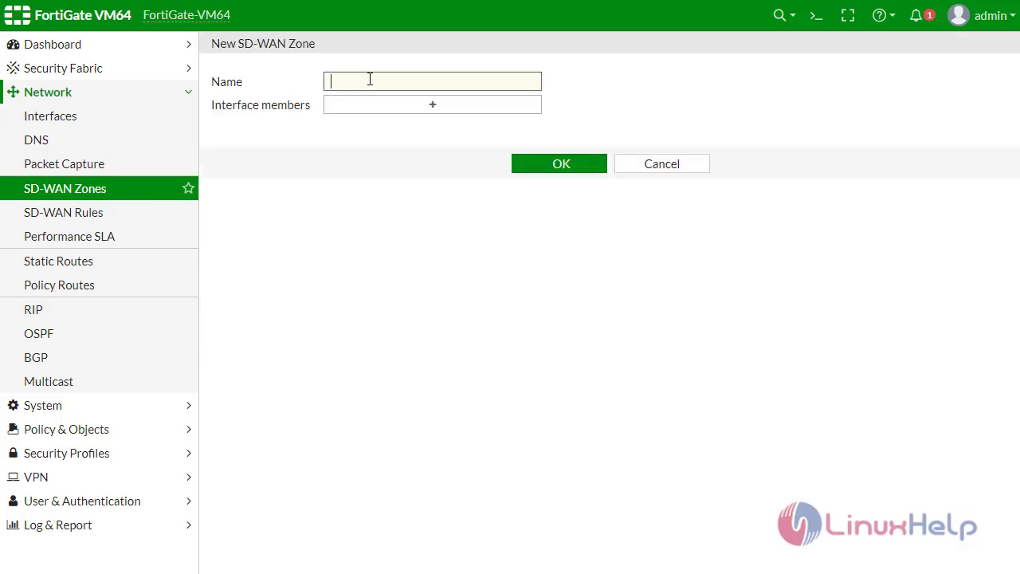
text(SD_WAN_ZONE)
click(424, 107)
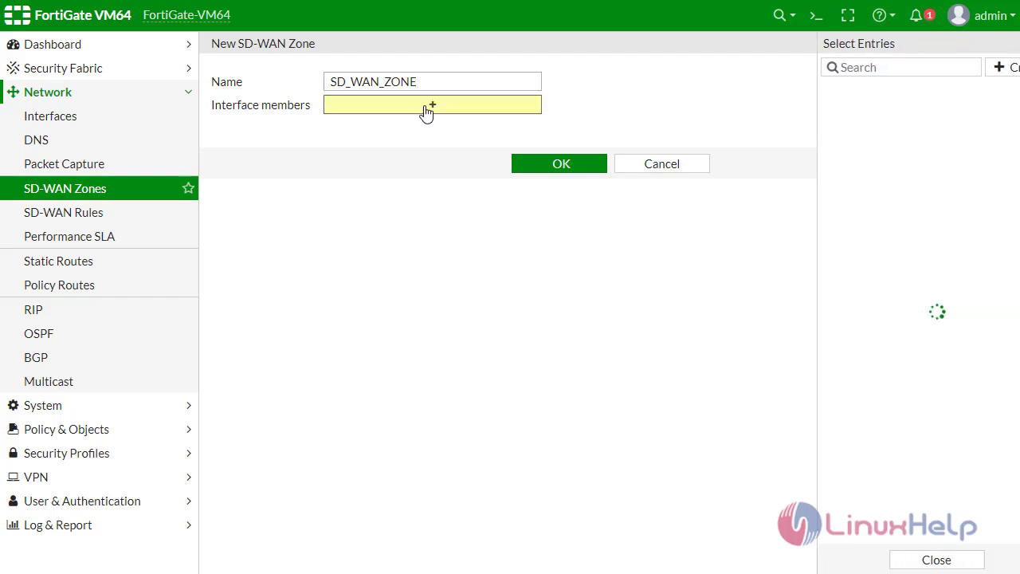
Add an SD-WAN member on WAN1 (port3) with gateway 202.20.20.1 and cost 1
click(996, 71)
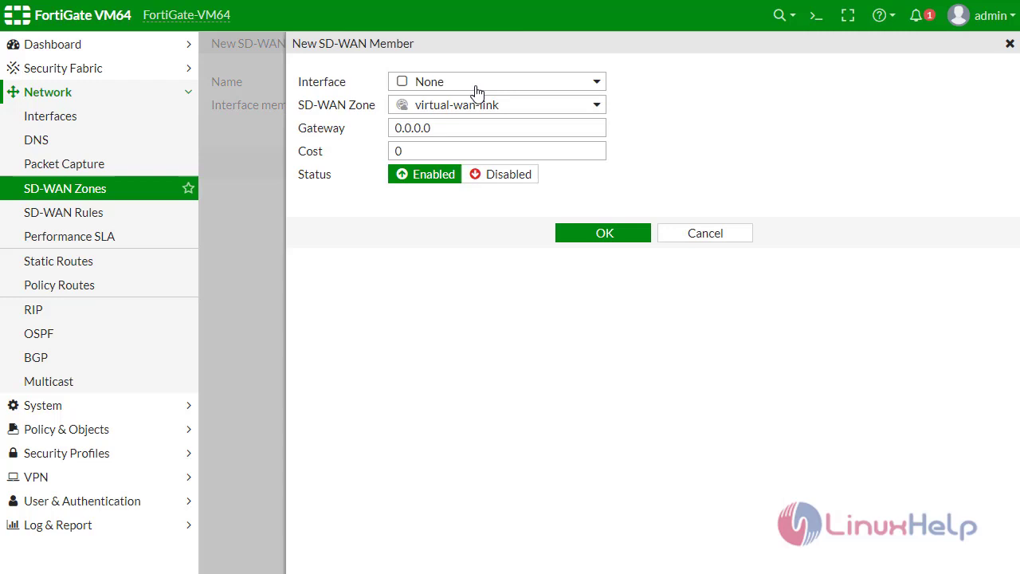
click(474, 86)
click(475, 147)
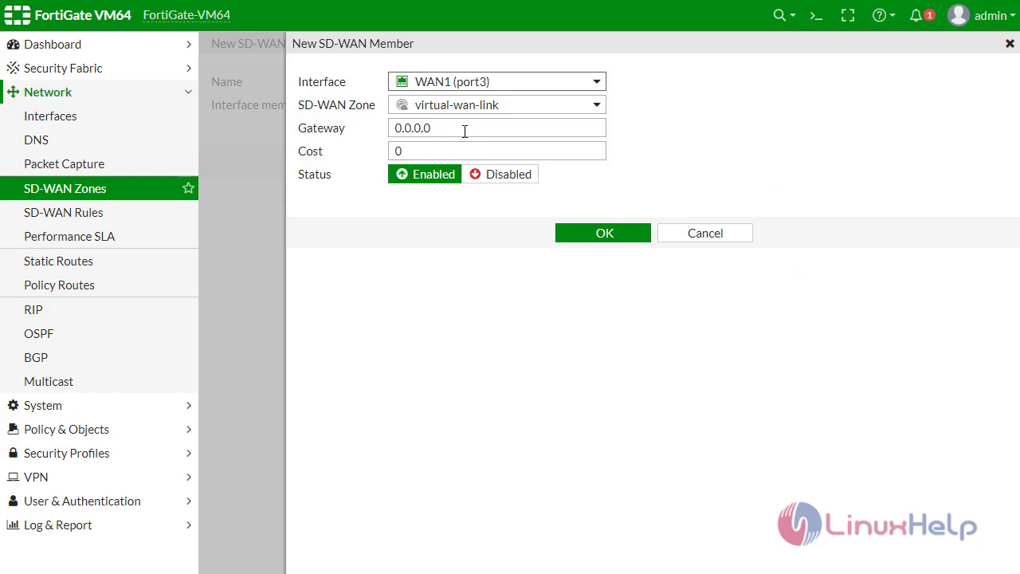
click(475, 129)
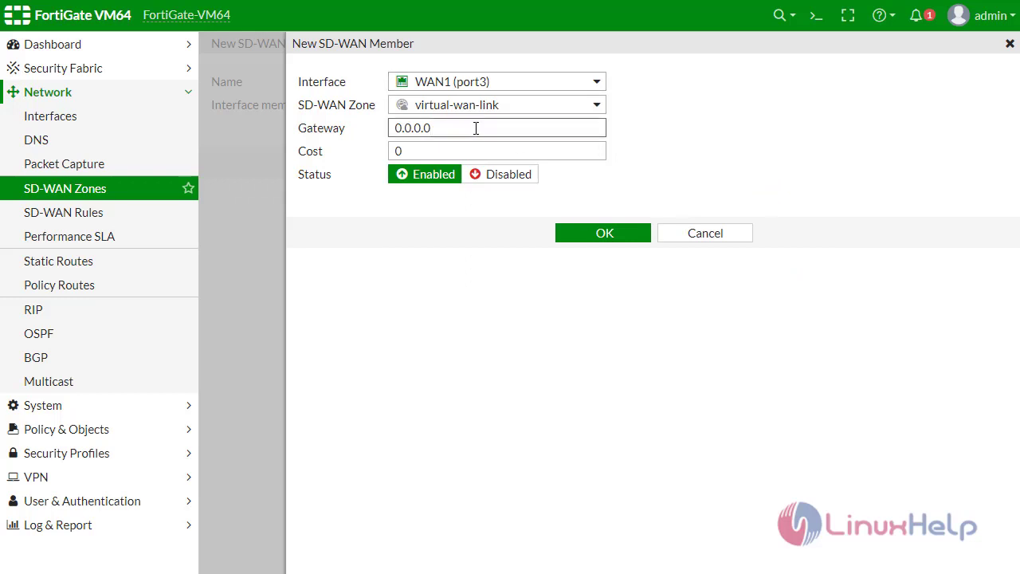
key(BackSpace)
key(BackSpace)
key(BackSpace)
key(BackSpace)
key(BackSpace)
key(BackSpace)
key(BackSpace)
text(202)
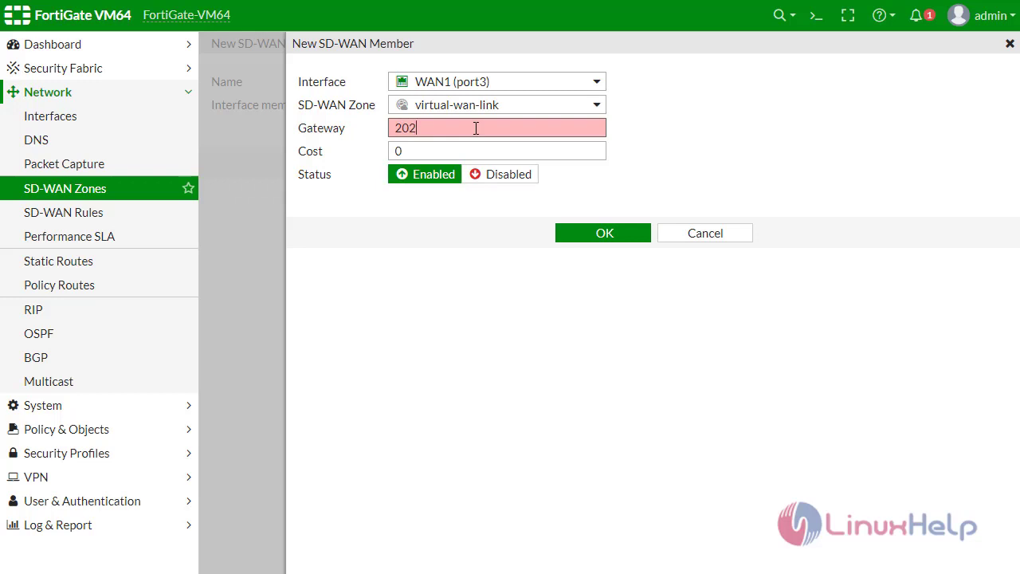
text(.20.20.1)
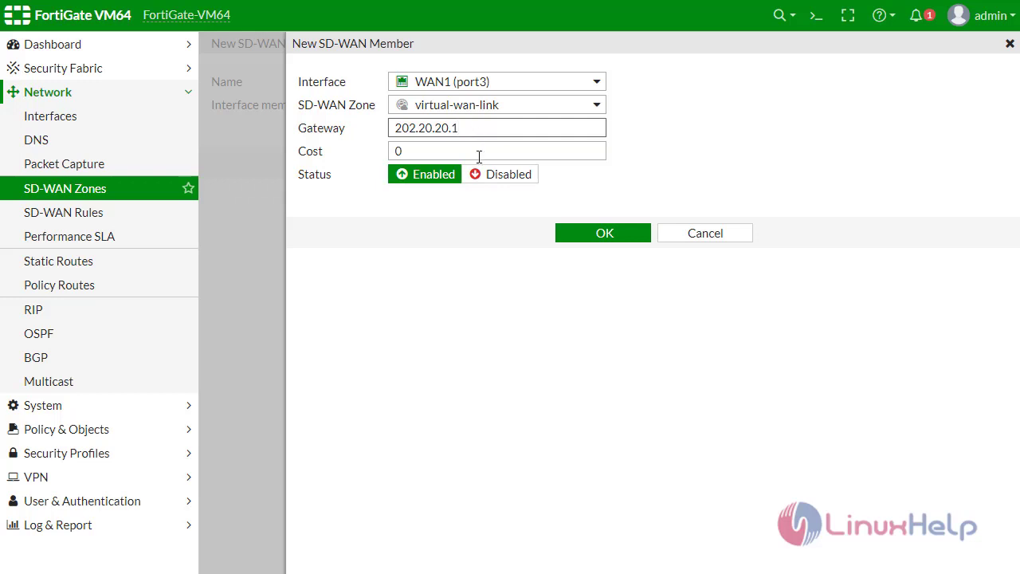
click(410, 145)
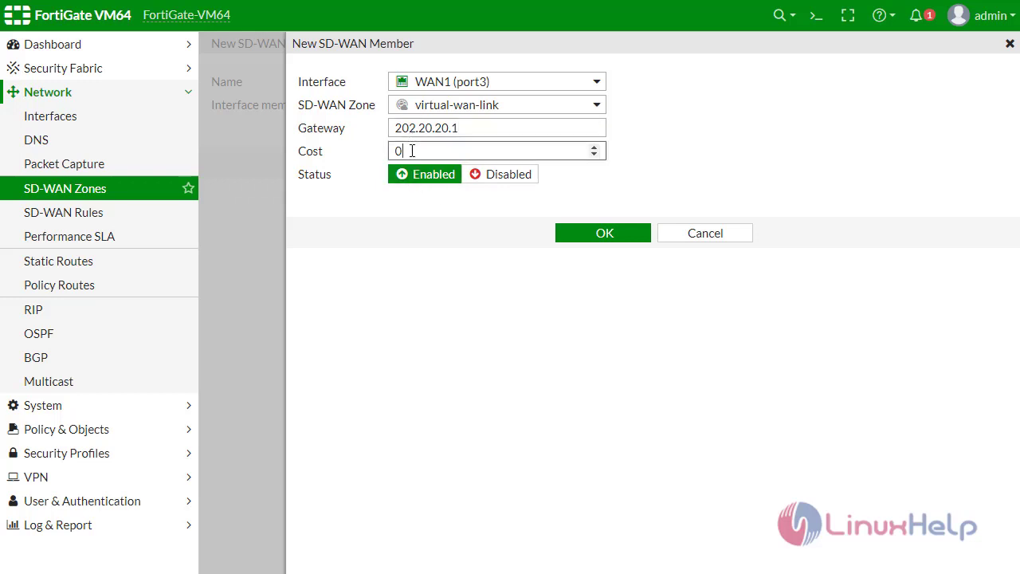
key(BackSpace)
text(2)
key(BackSpace)
text(1)
click(604, 234)
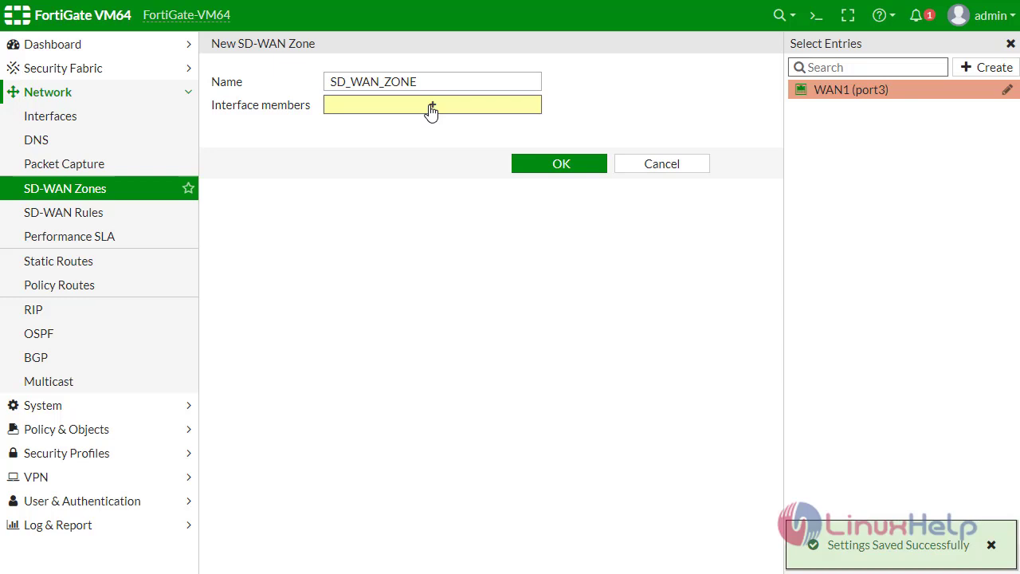
Add an SD-WAN member on WAN2 (port4) with gateway 101.10.10.1 and cost 2
click(987, 67)
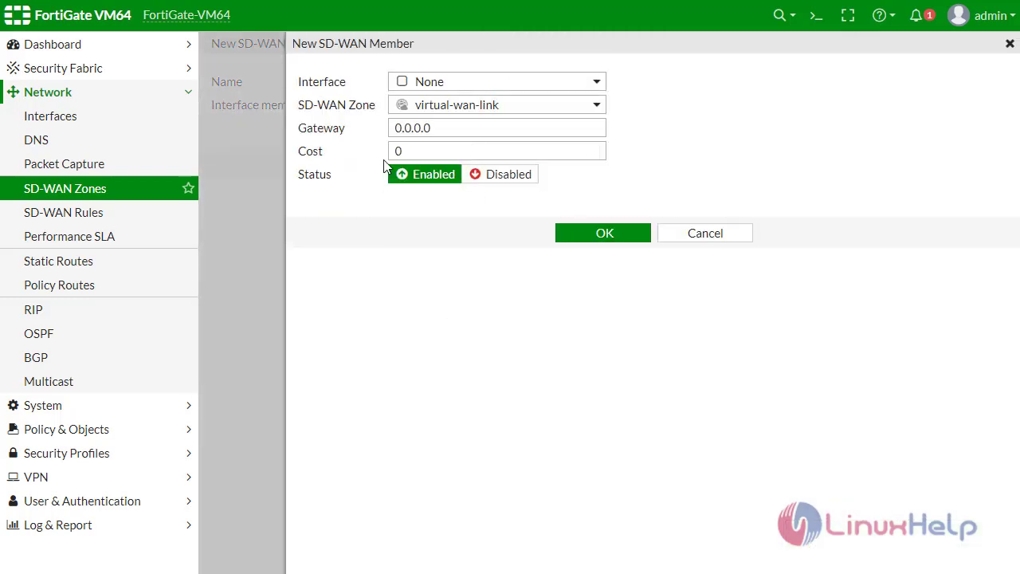
click(469, 83)
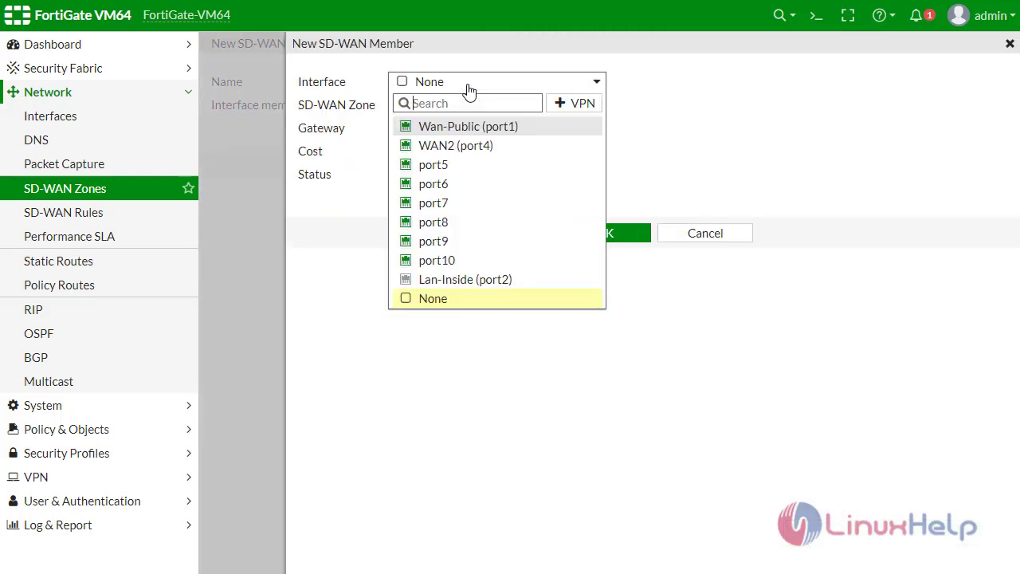
click(476, 146)
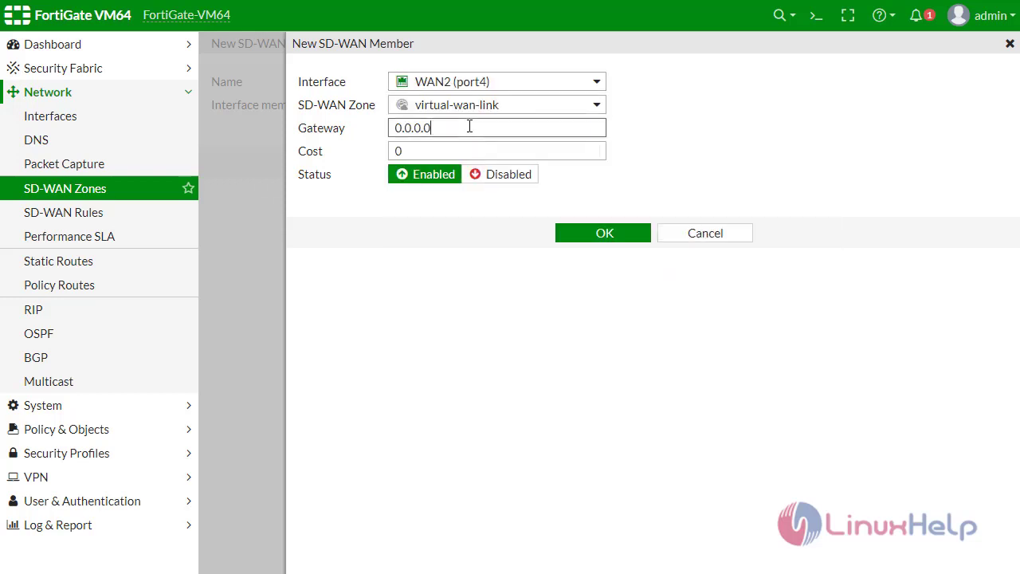
key(BackSpace)
key(BackSpace)
key(BackSpace)
key(BackSpace)
text(101.1)
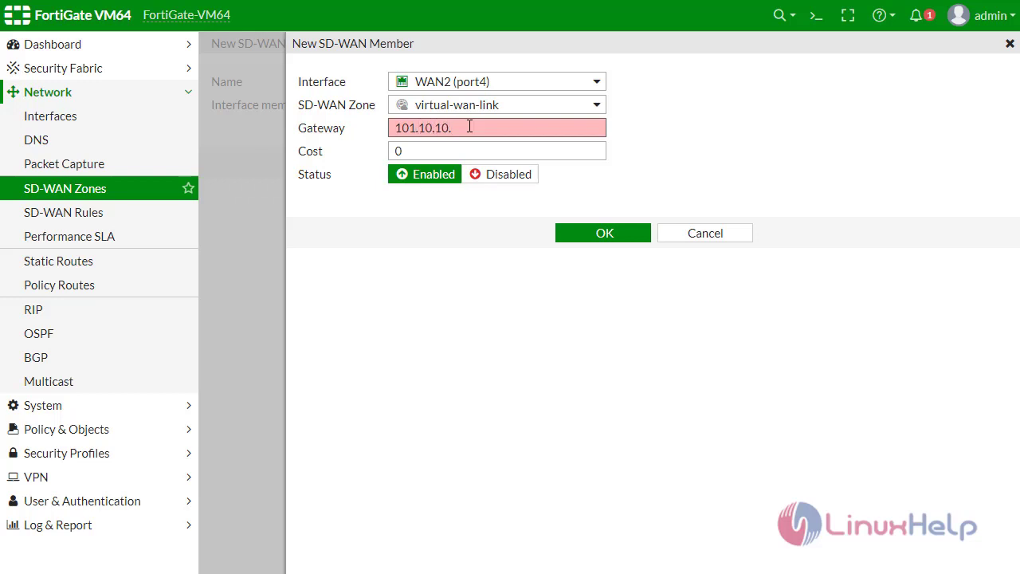
text(0.10.1)
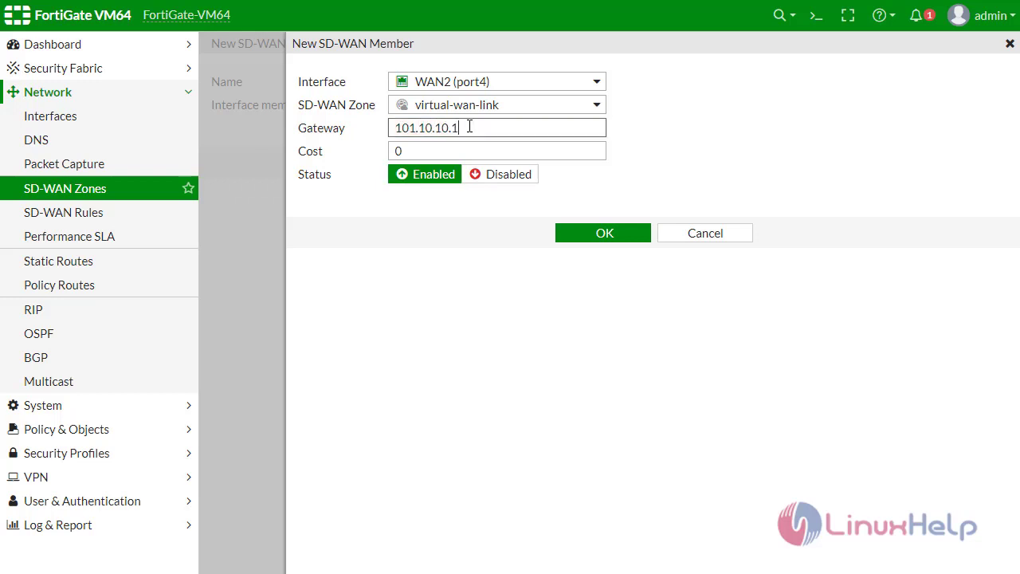
click(424, 152)
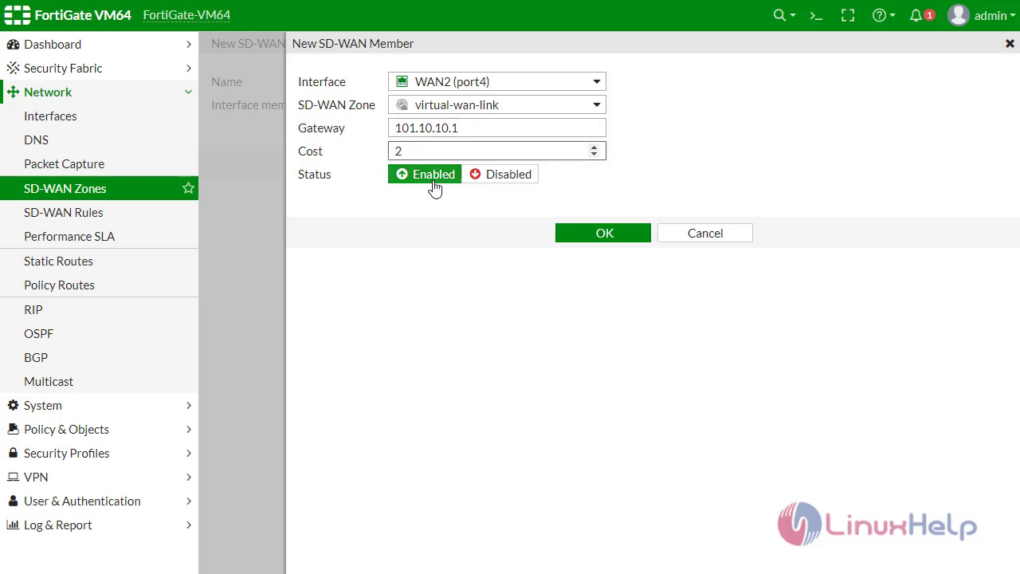
click(616, 235)
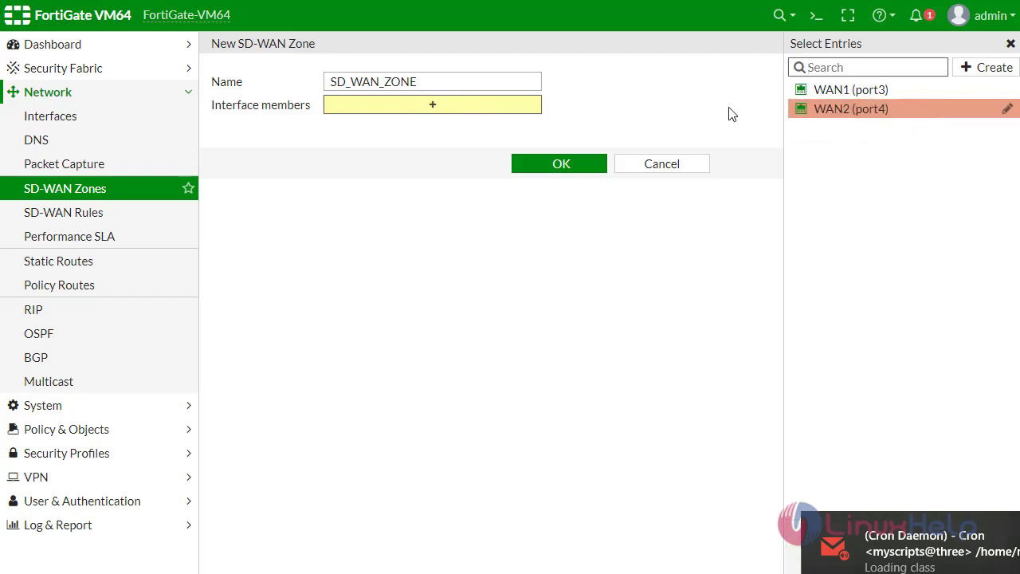
Add WAN2 (port4) and WAN1 (port3) to SD_WAN_ZONE, save it, and check virtual-wan-link's members
click(841, 110)
click(843, 97)
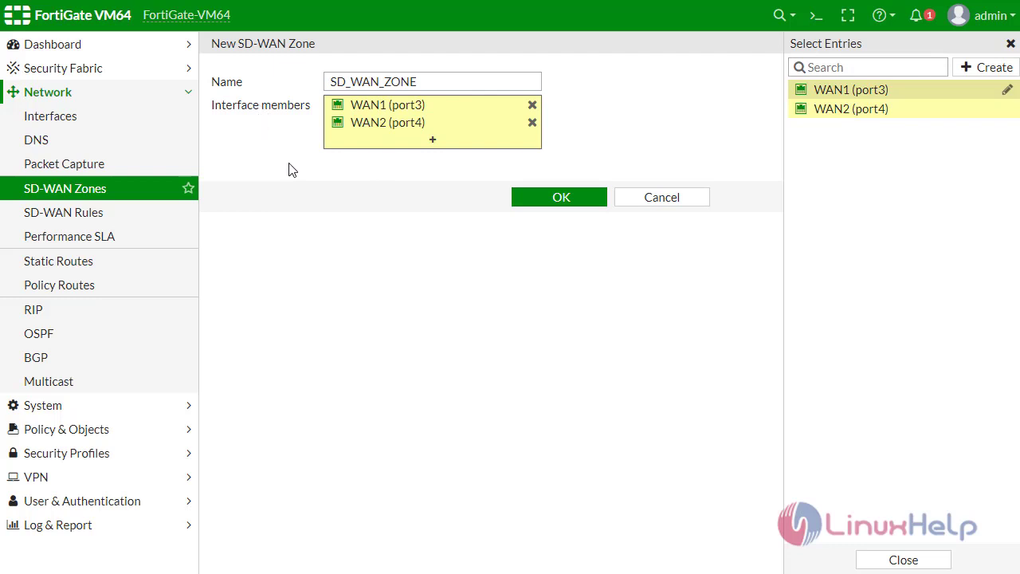
click(559, 200)
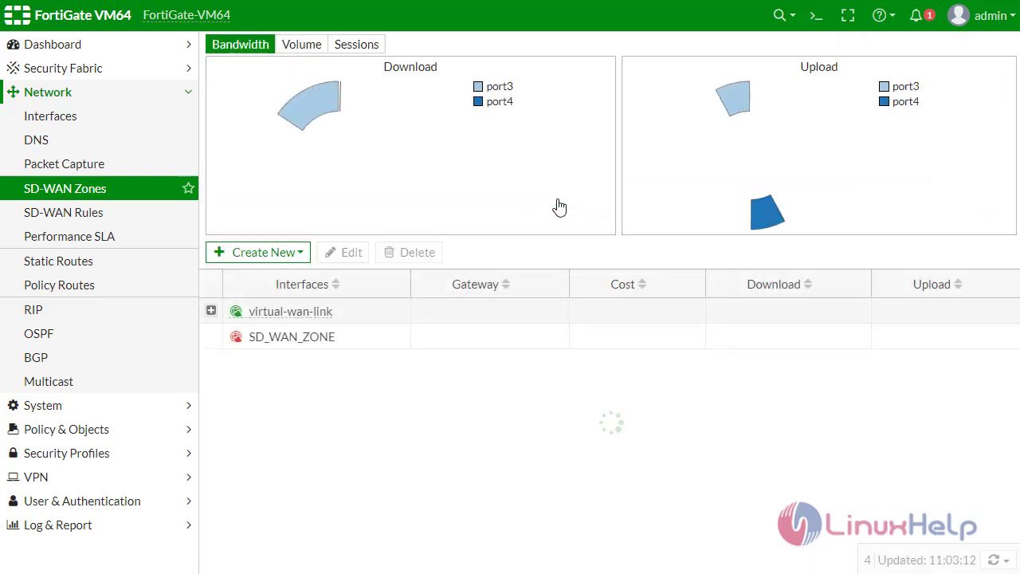
click(210, 309)
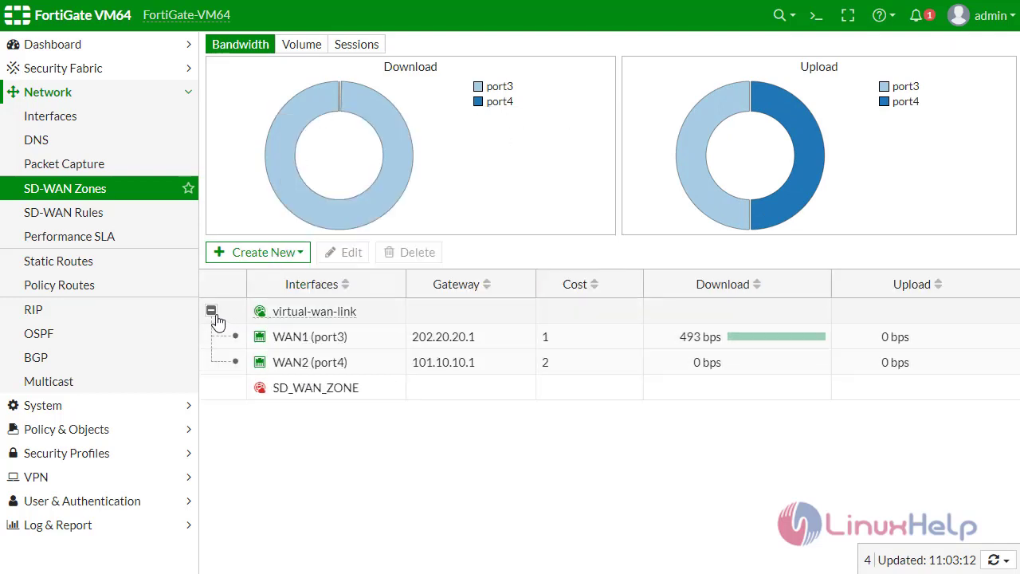
click(211, 310)
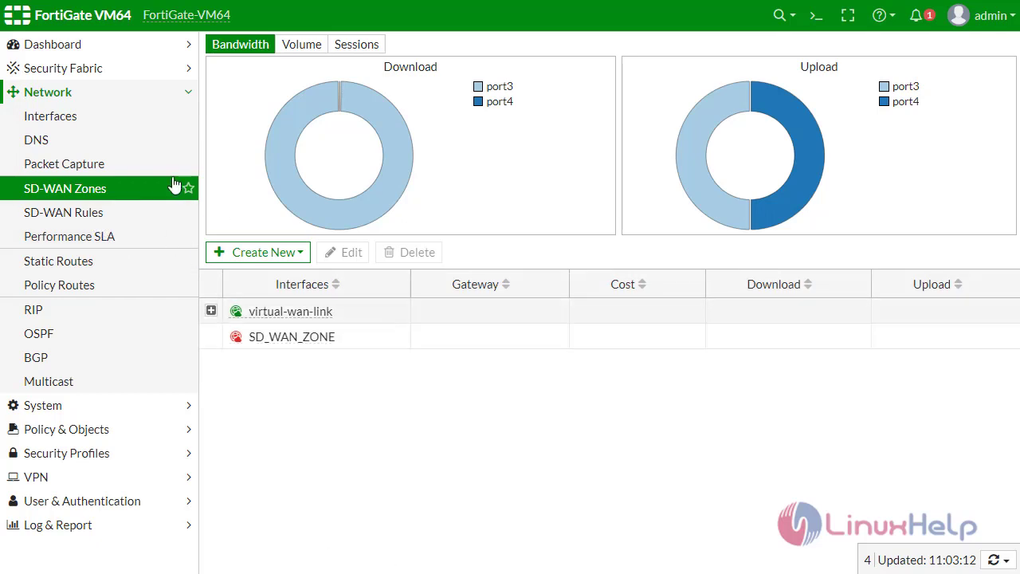
Specify DNS servers 8.8.8.8 (primary) and 8.8.4.4 (secondary) and apply them
click(103, 147)
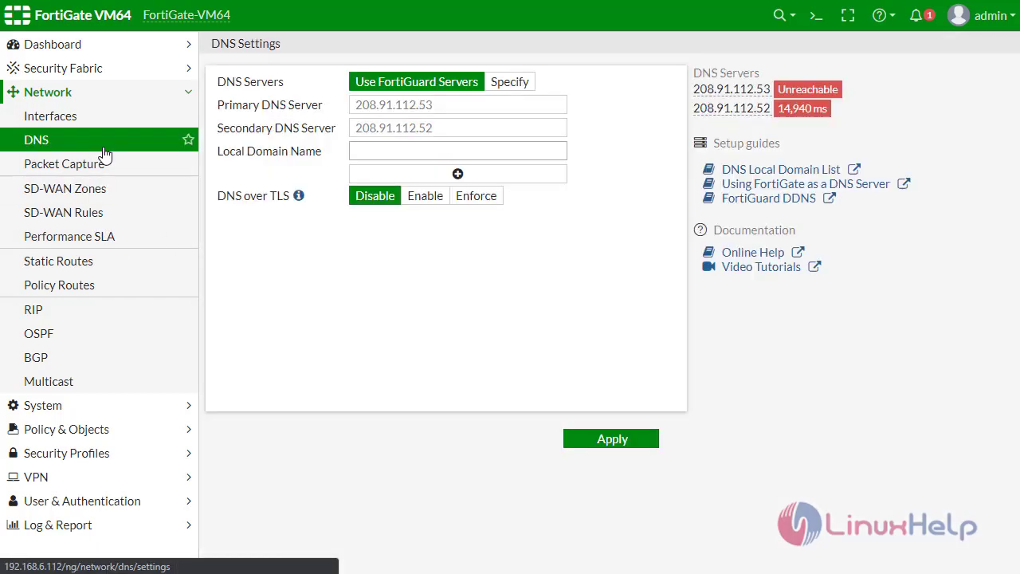
click(506, 85)
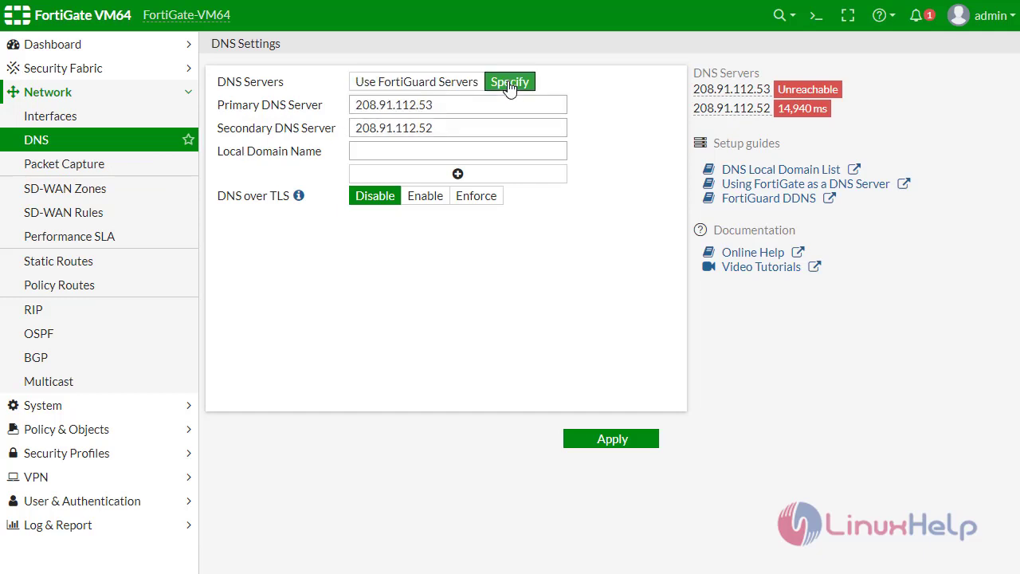
click(459, 104)
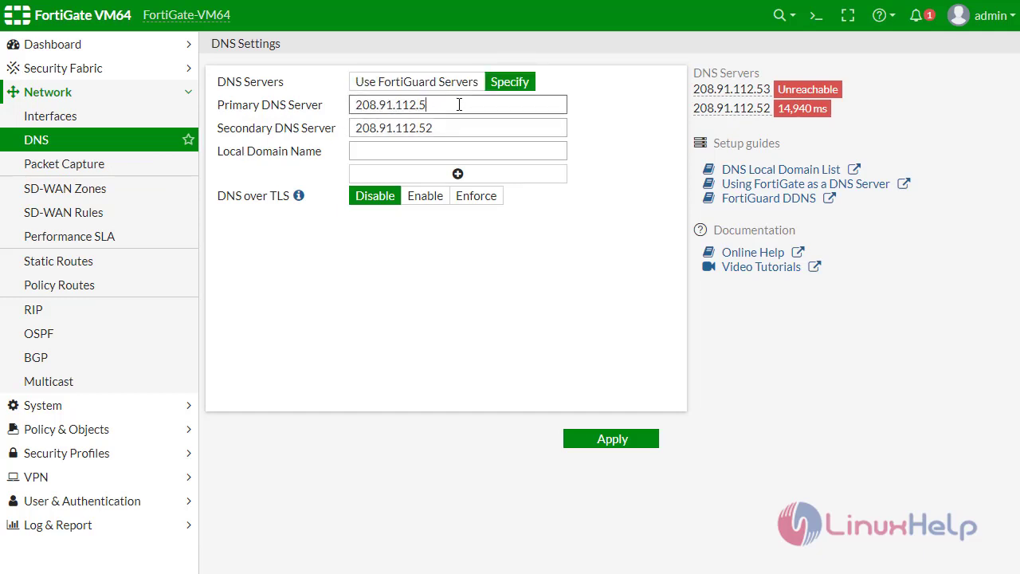
key(ctrl+a)
key(BackSpace)
text(8.)
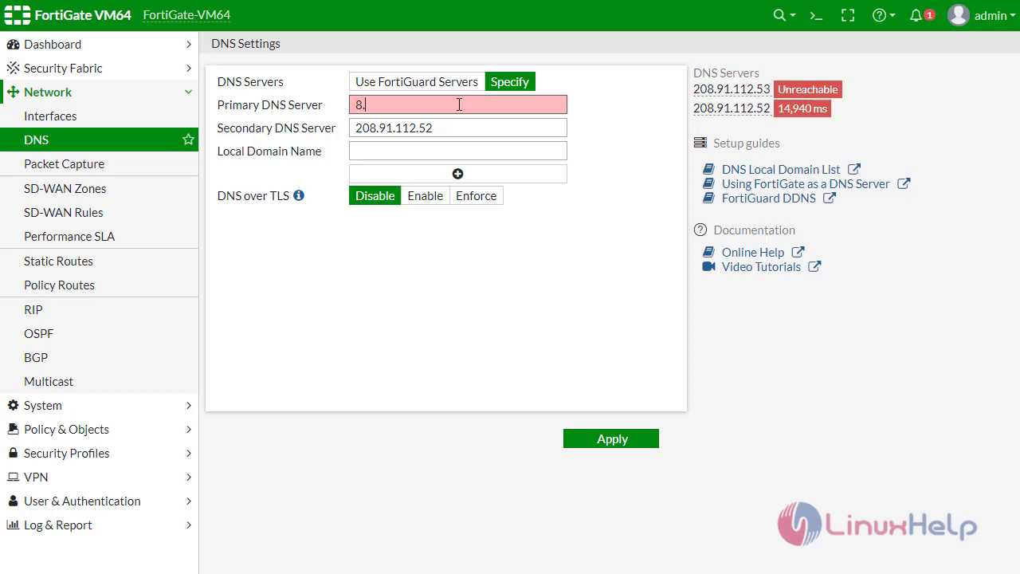
text(8.8.8)
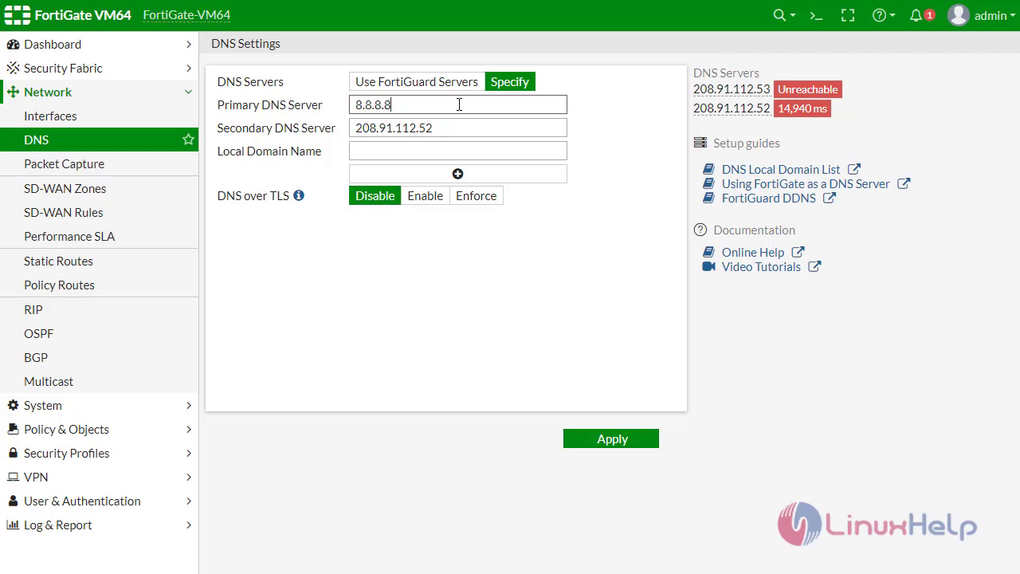
click(278, 128)
key(ctrl+a)
key(BackSpace)
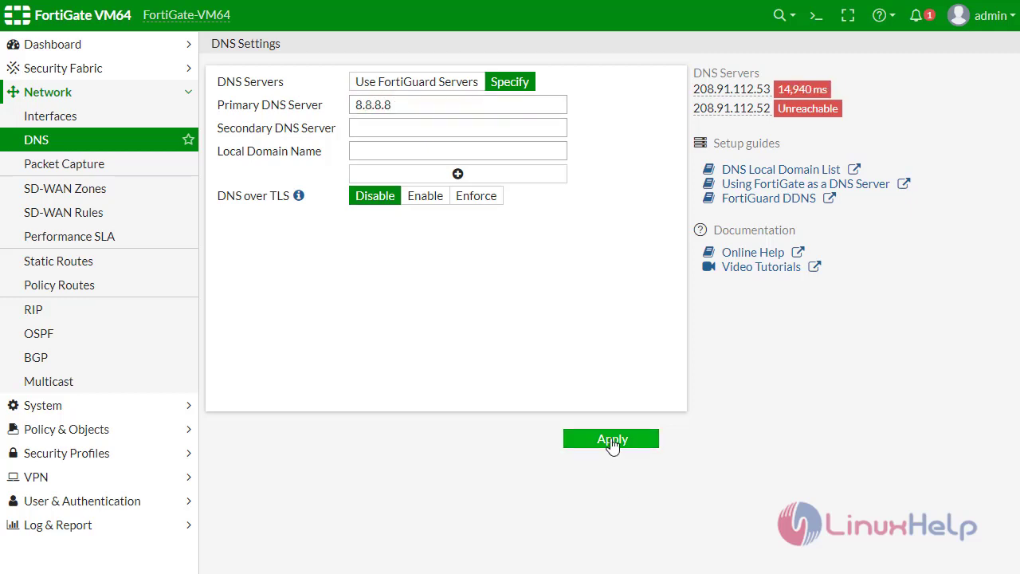
click(610, 440)
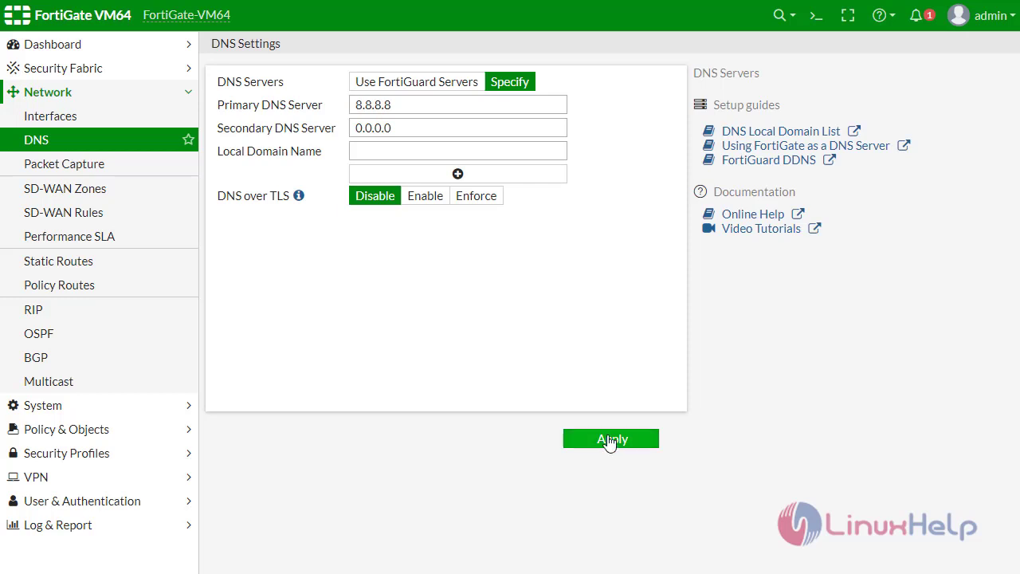
click(610, 437)
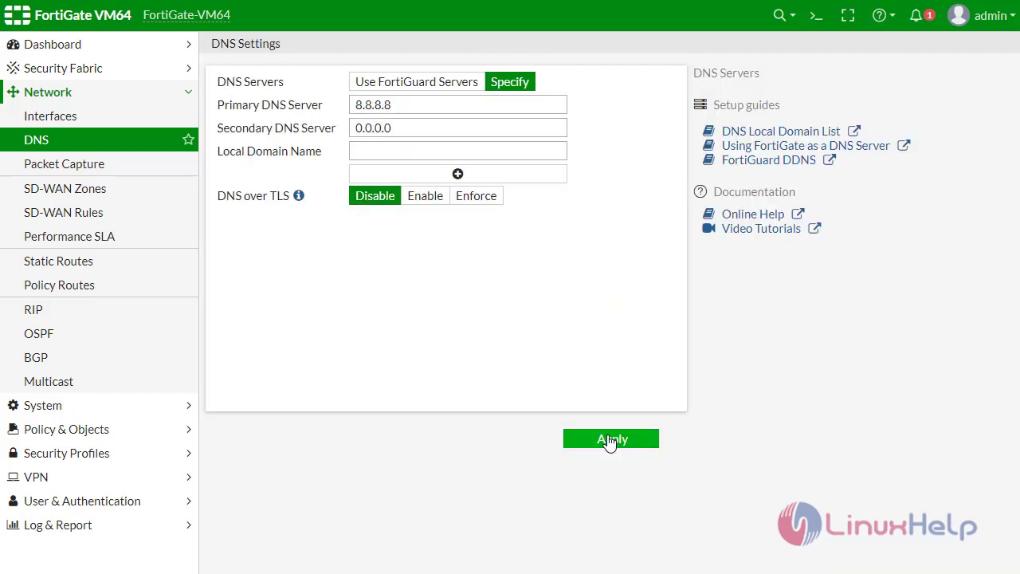
Start a new SD-WAN rule and name it SD_Rule
click(87, 215)
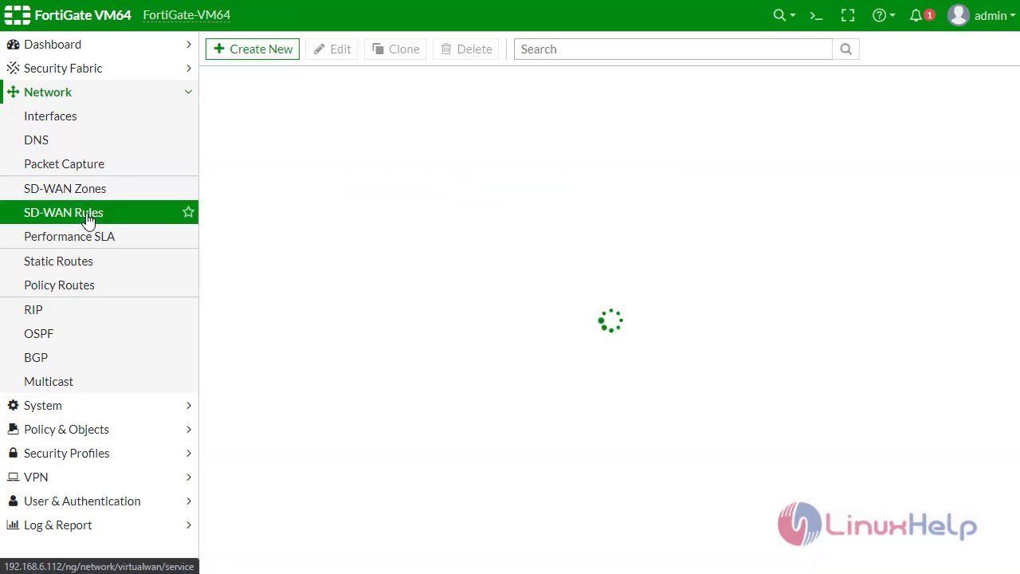
click(234, 57)
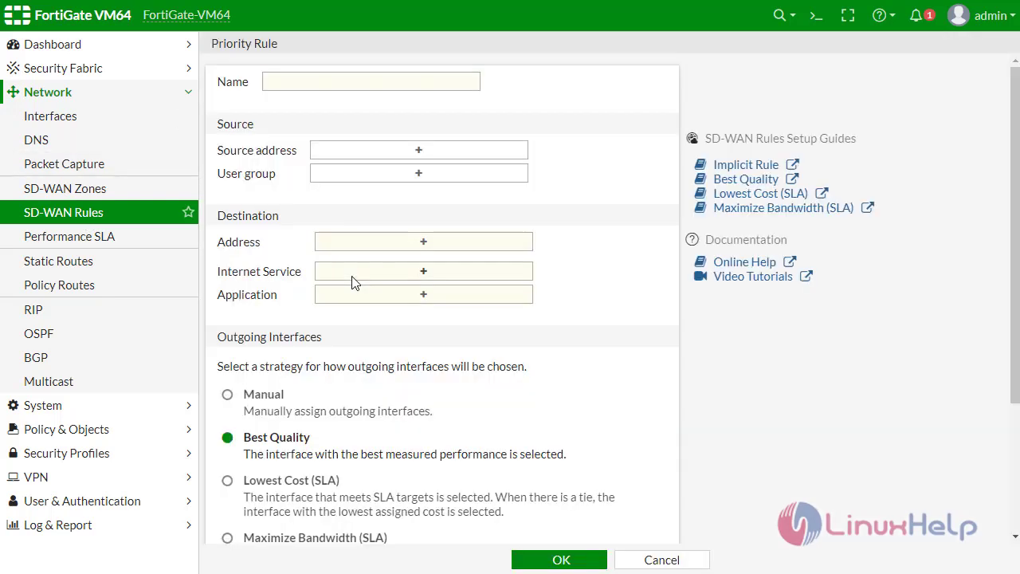
click(274, 82)
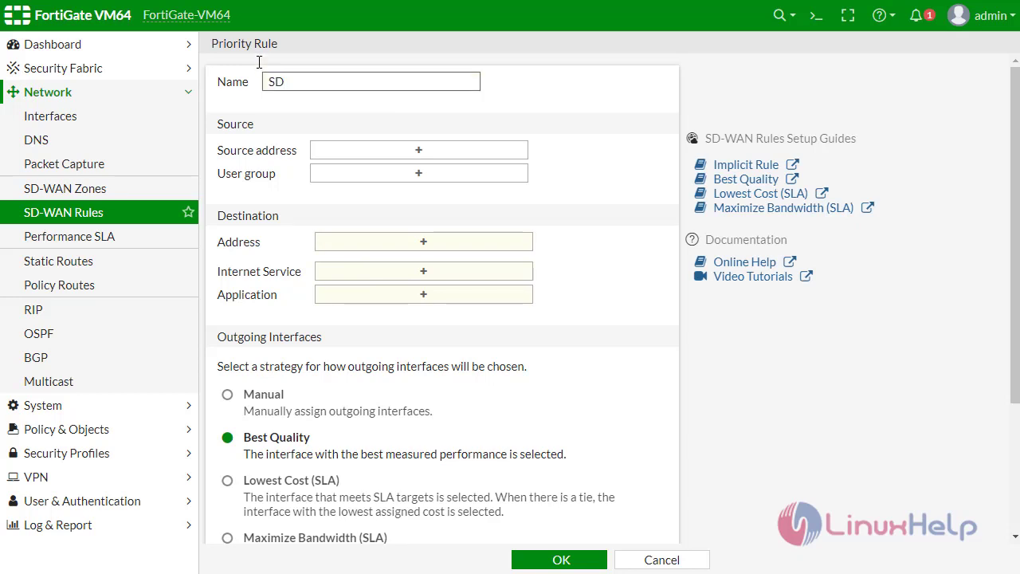
text(SD_Rule)
Set the rule's source and destination addresses to all
click(355, 155)
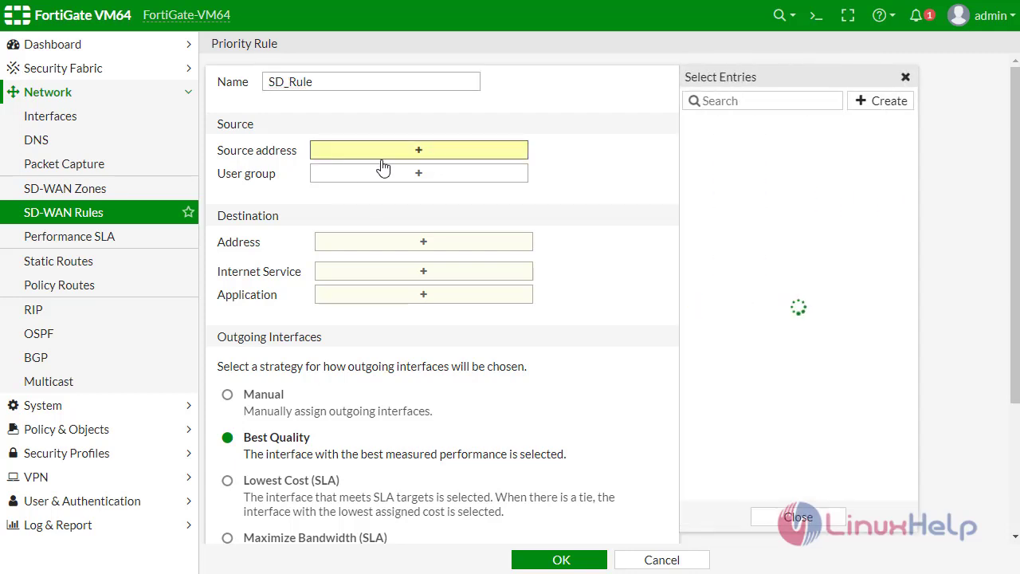
click(794, 147)
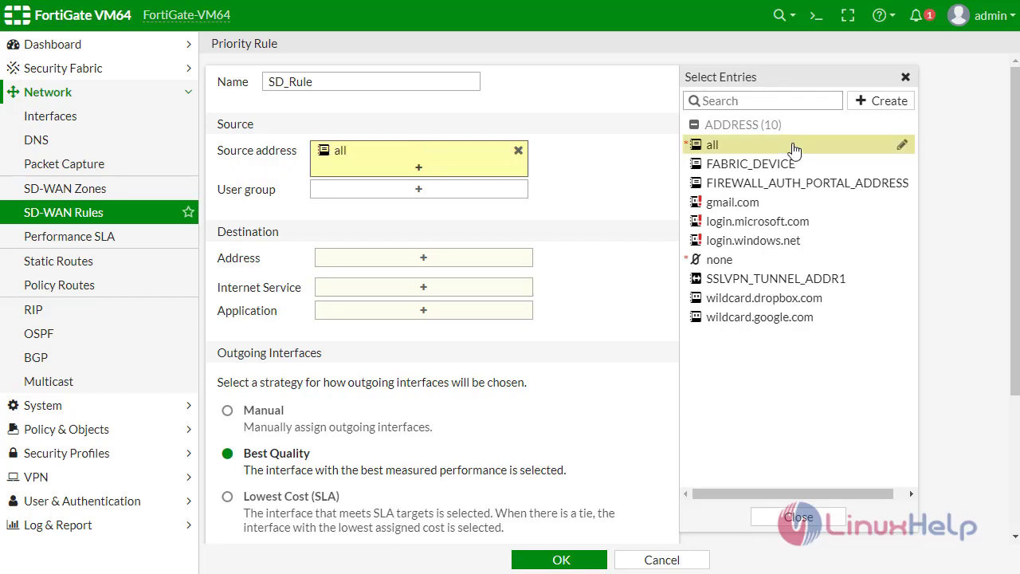
click(360, 267)
click(701, 145)
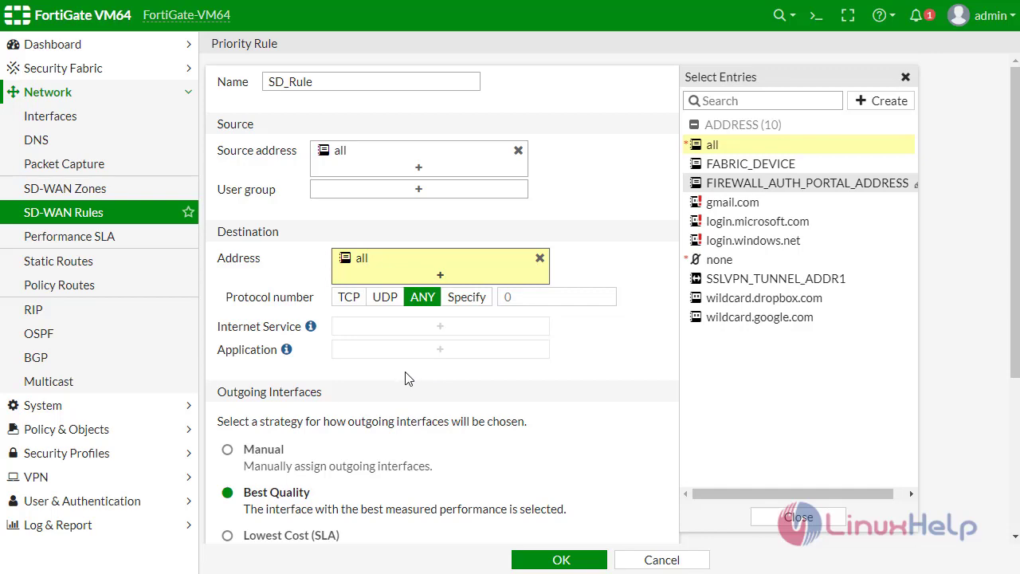
scroll(398, 380, down, 3)
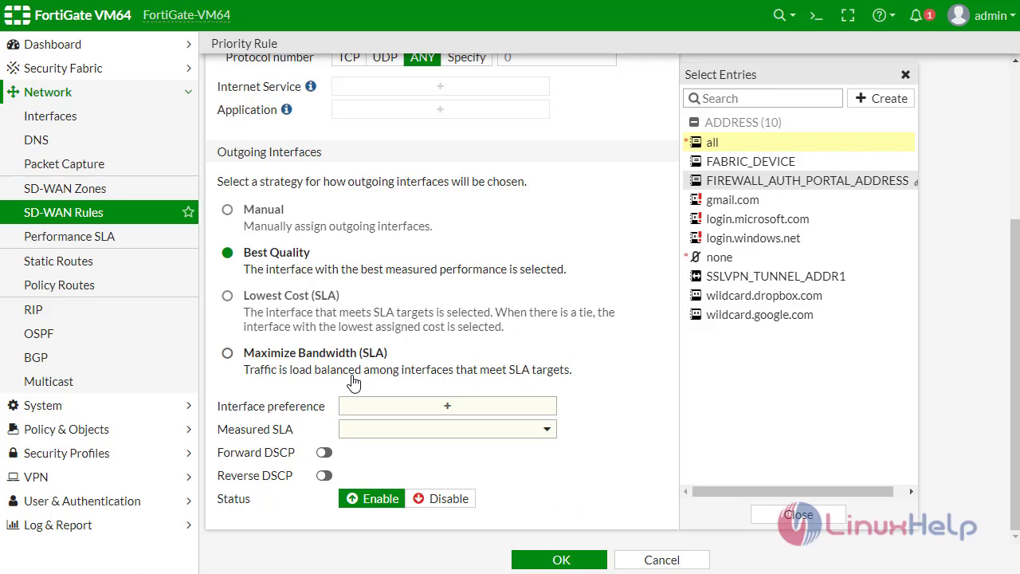
Save SD_Rule as Maximize Bandwidth (SLA) over WAN1 (port3) and WAN2 (port4), requiring Default_Google Search
click(228, 354)
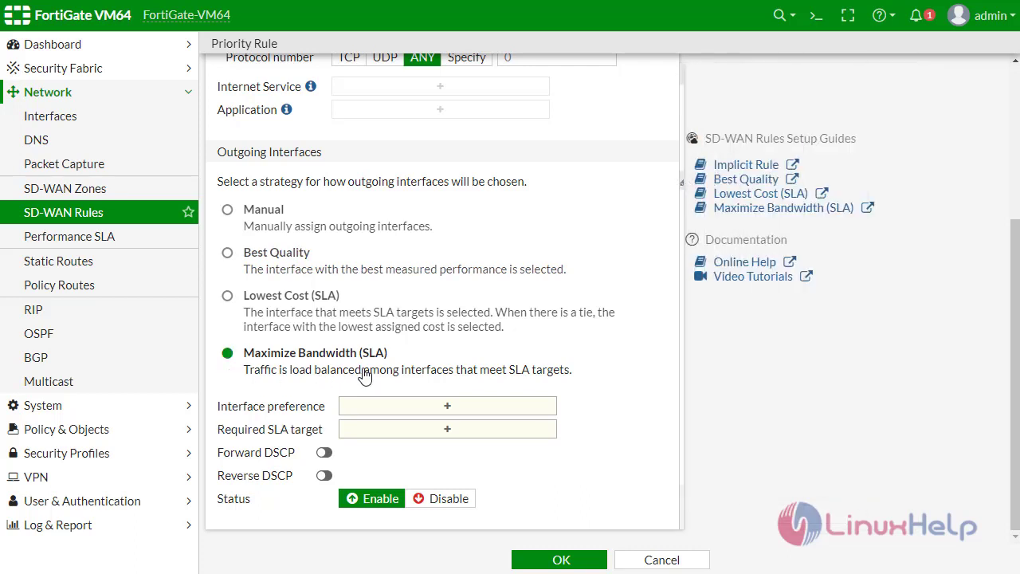
click(459, 410)
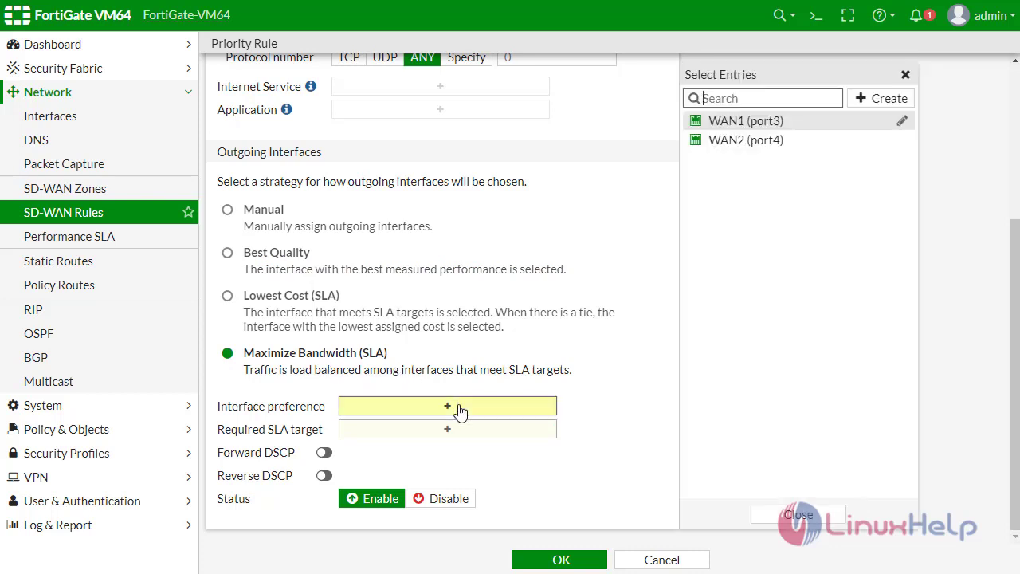
click(741, 125)
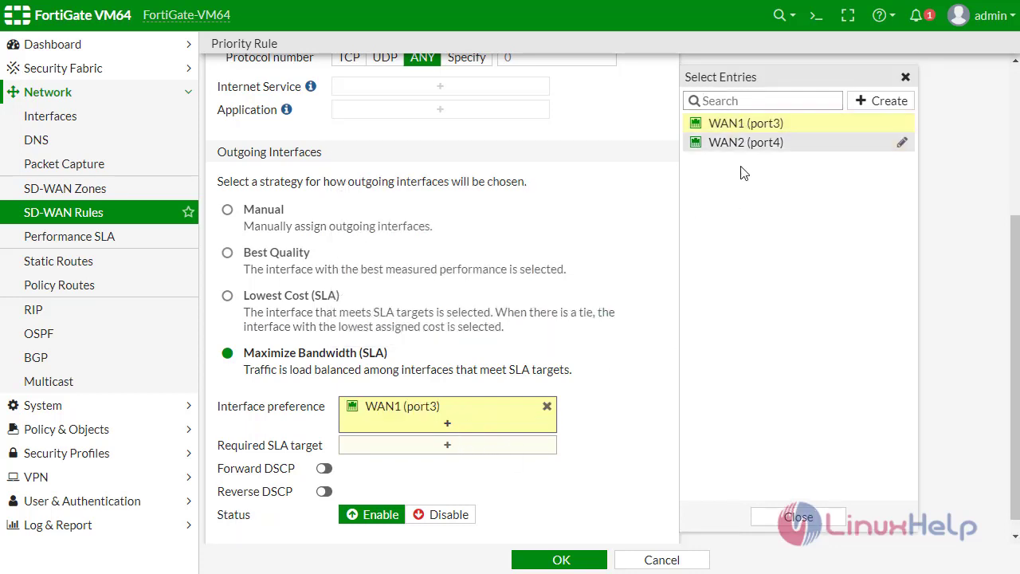
click(743, 144)
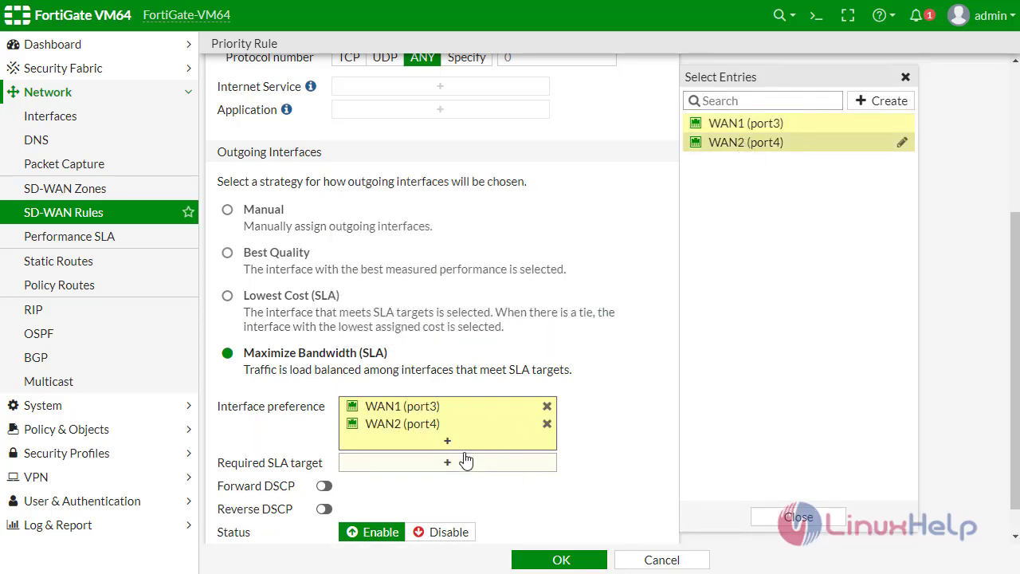
click(442, 469)
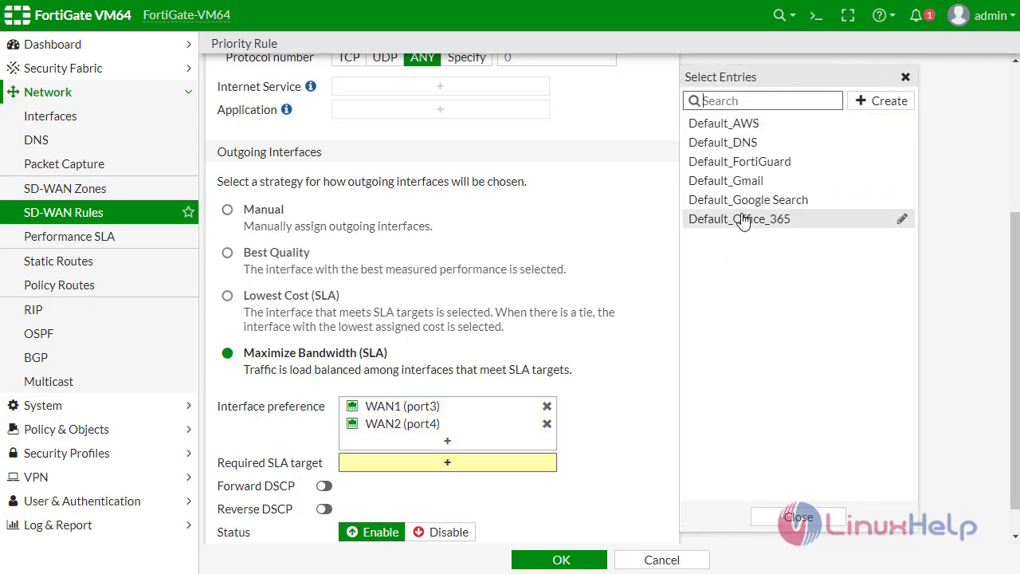
click(733, 200)
scroll(287, 406, down, 1)
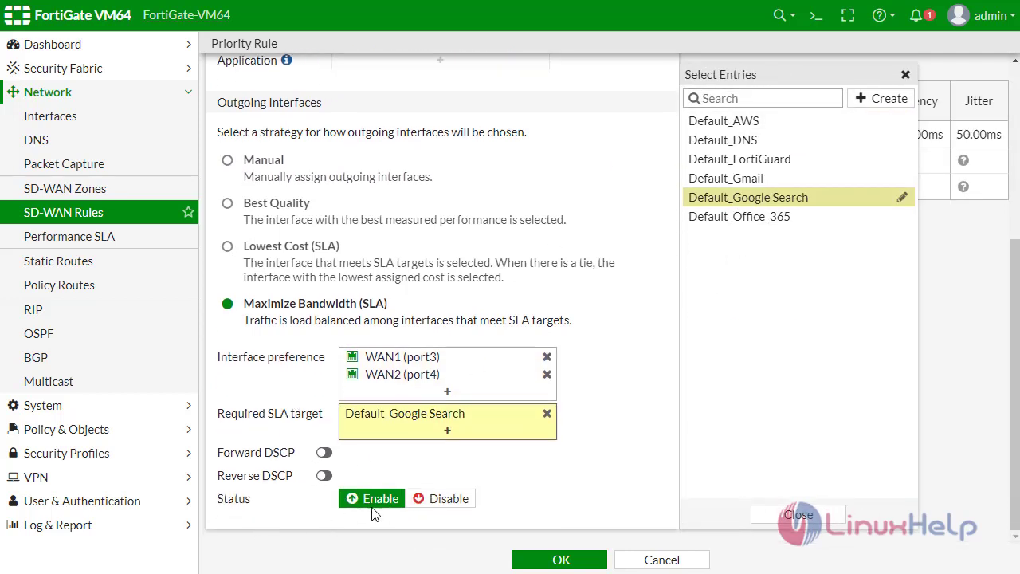
click(560, 557)
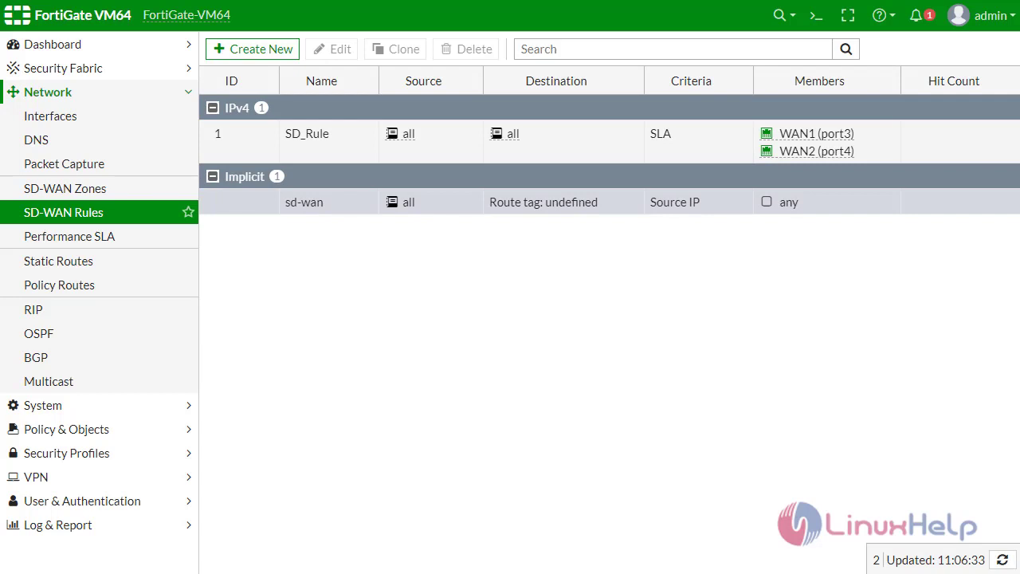
Go to Network > Performance SLA to list the default health checks
click(87, 237)
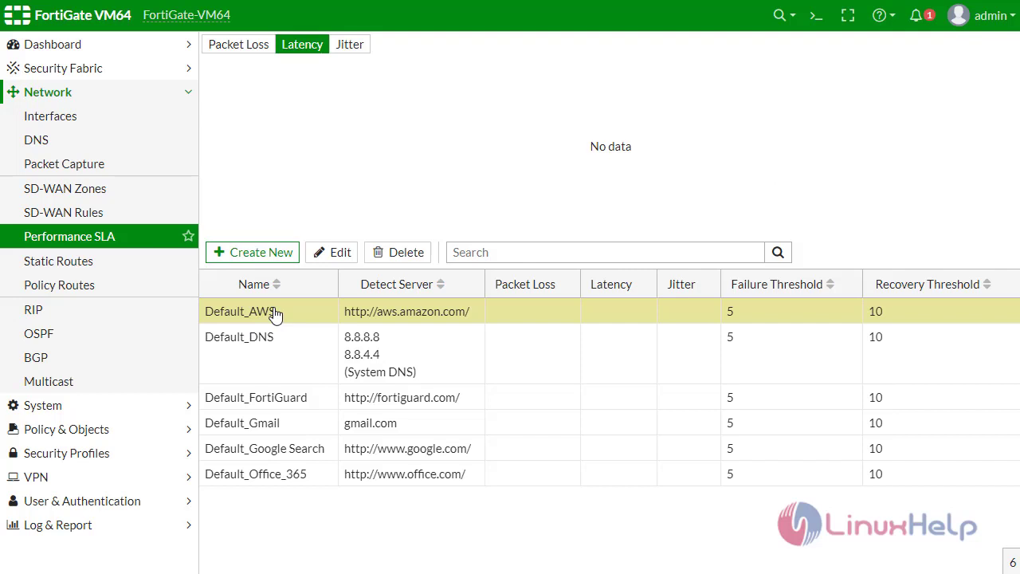
Create the GIT performance SLA probing 8.8.8.8 with failure and recovery thresholds of 5
click(275, 313)
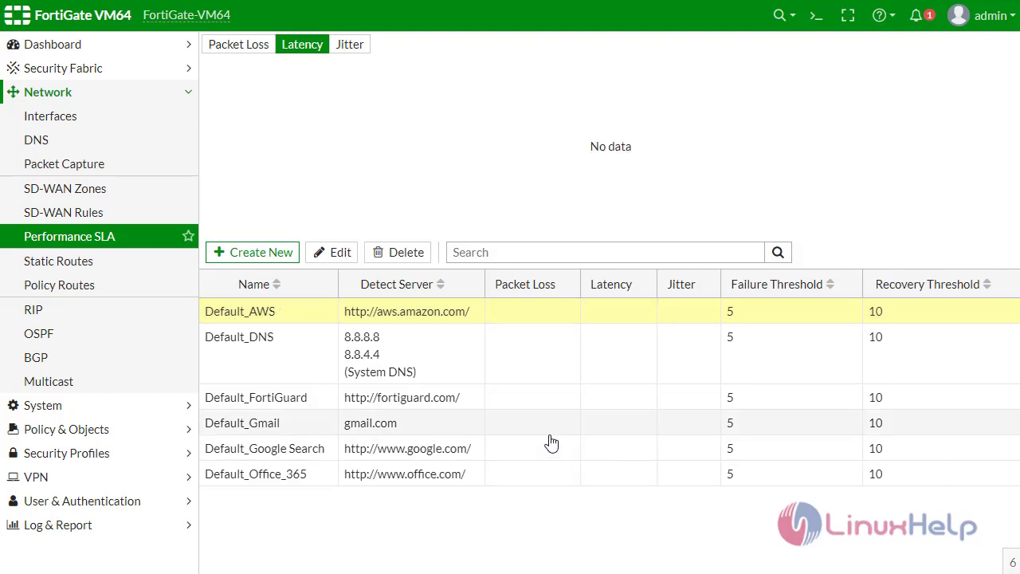
click(257, 254)
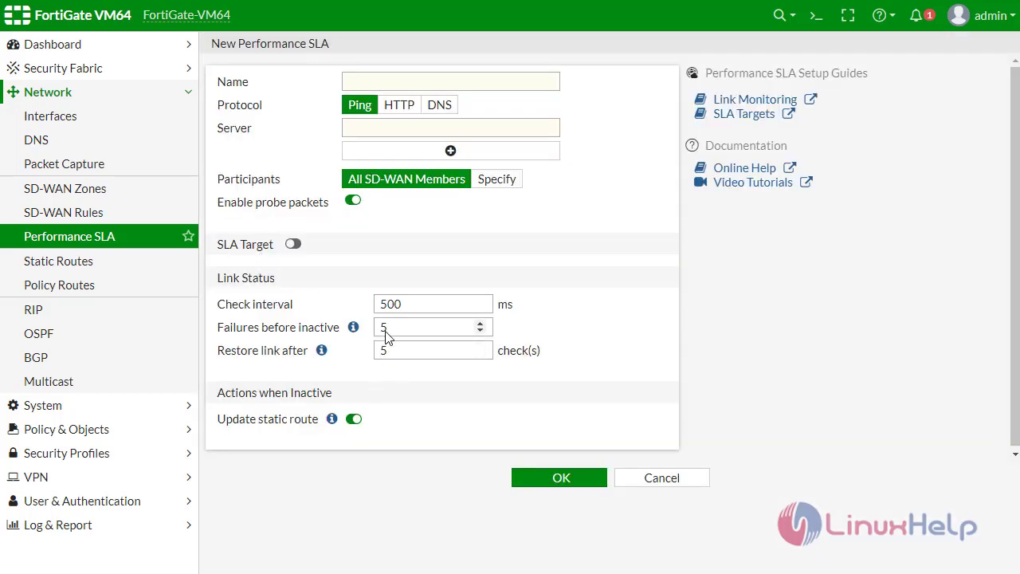
click(394, 82)
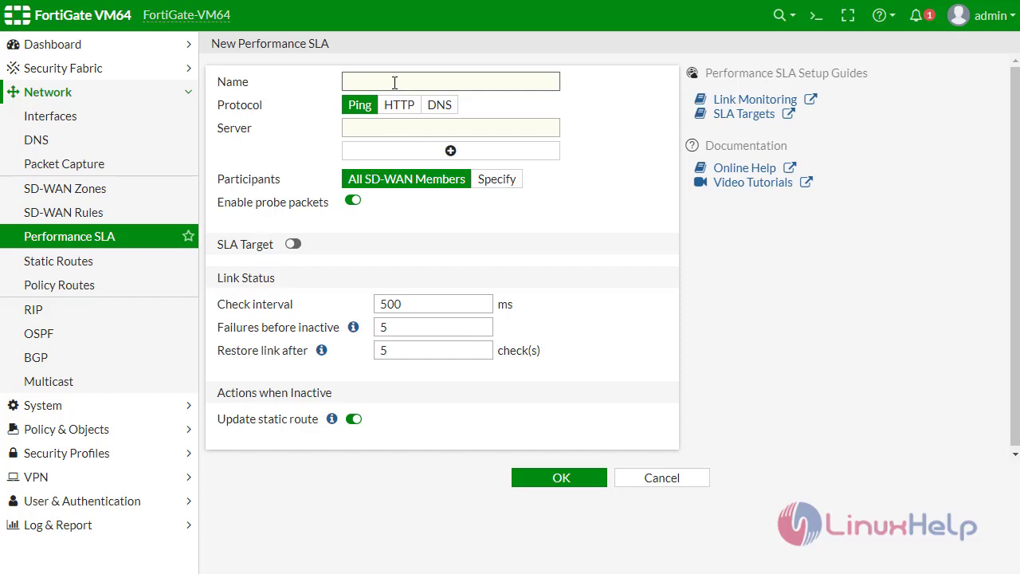
text(GIT)
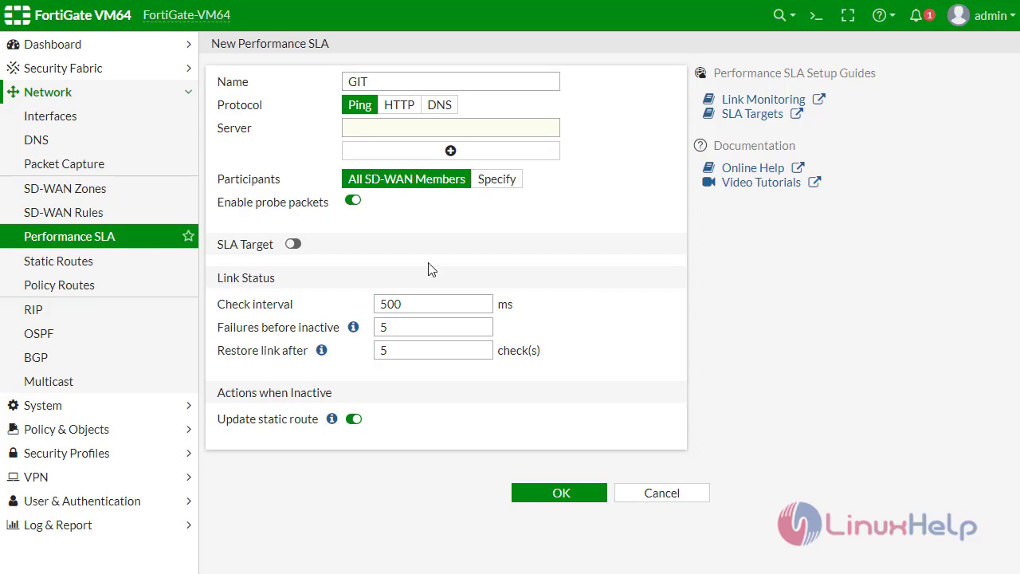
click(394, 127)
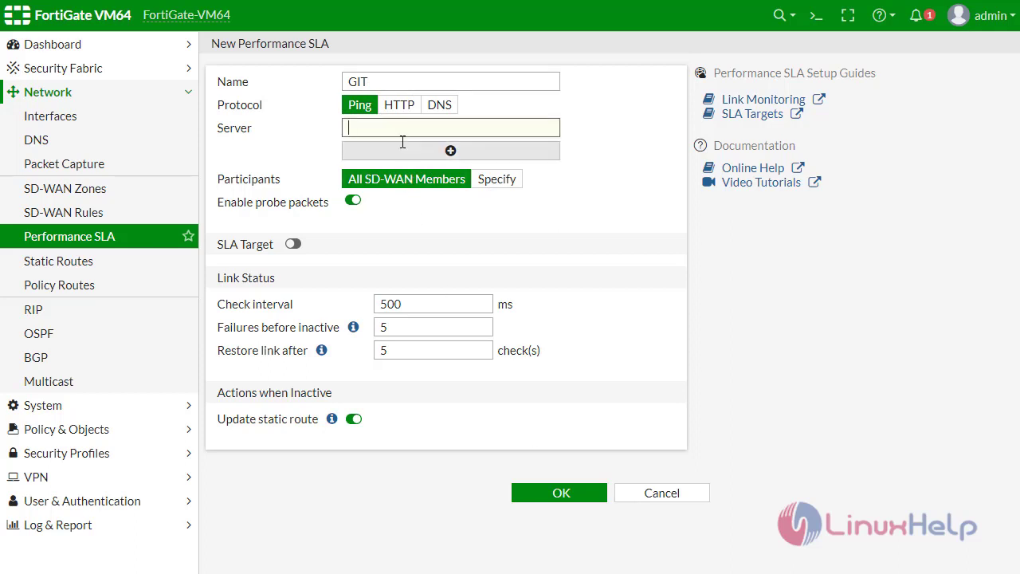
text(8..)
key(BackSpace)
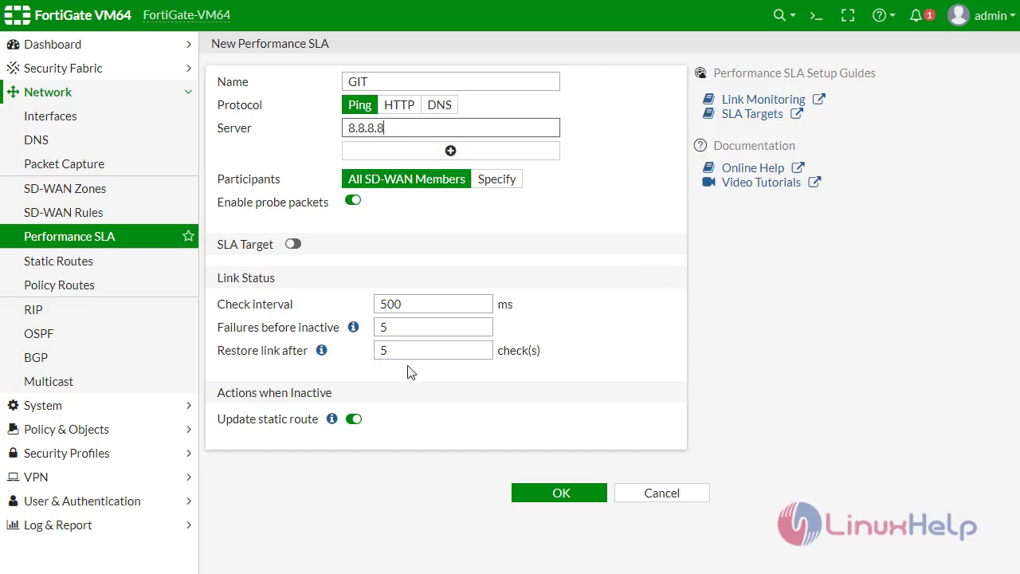
key(Tab)
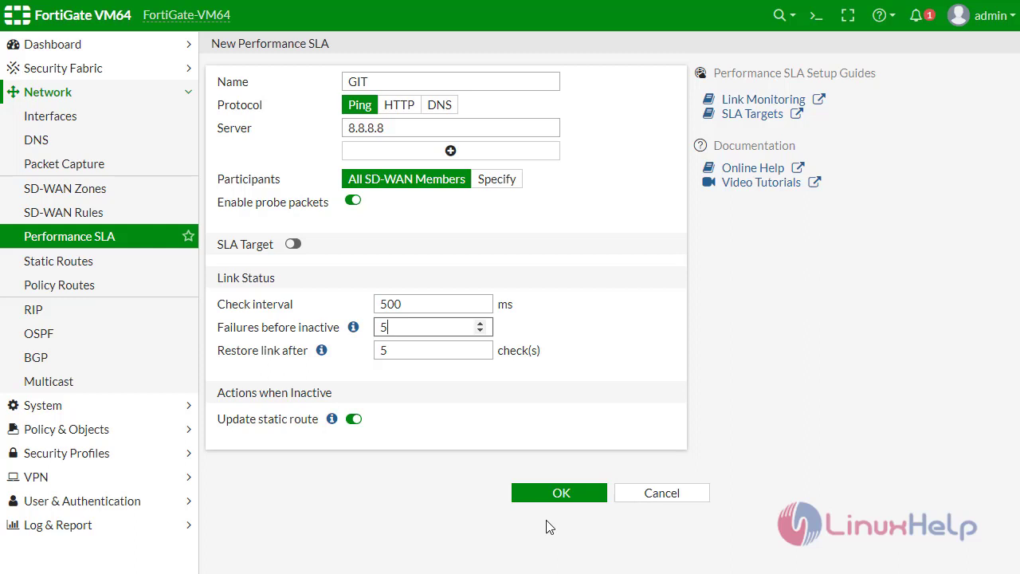
click(557, 493)
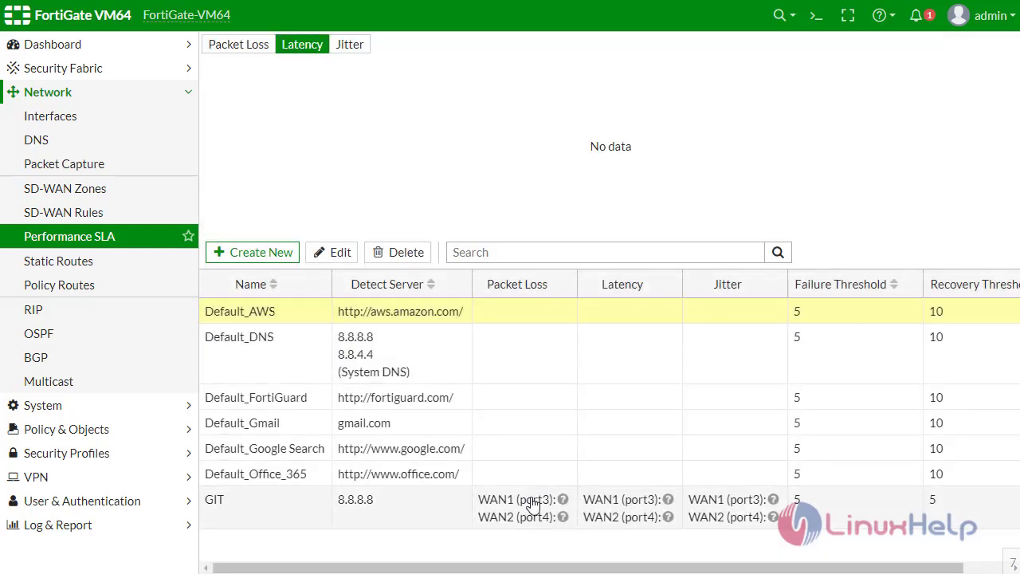
Add a static route for 0.0.0.0/0.0.0.0 with SD-WAN as the interface
click(136, 268)
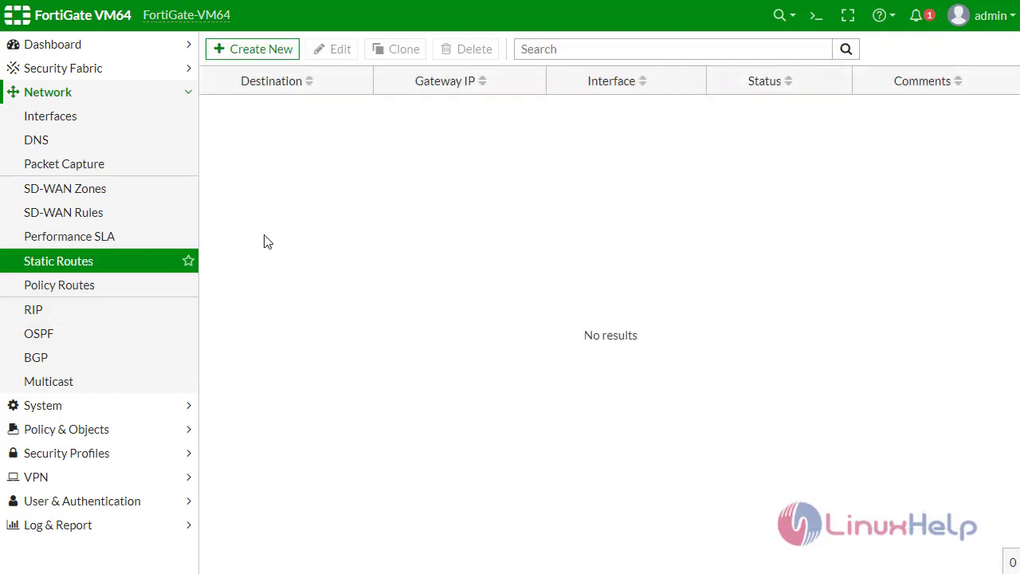
click(283, 53)
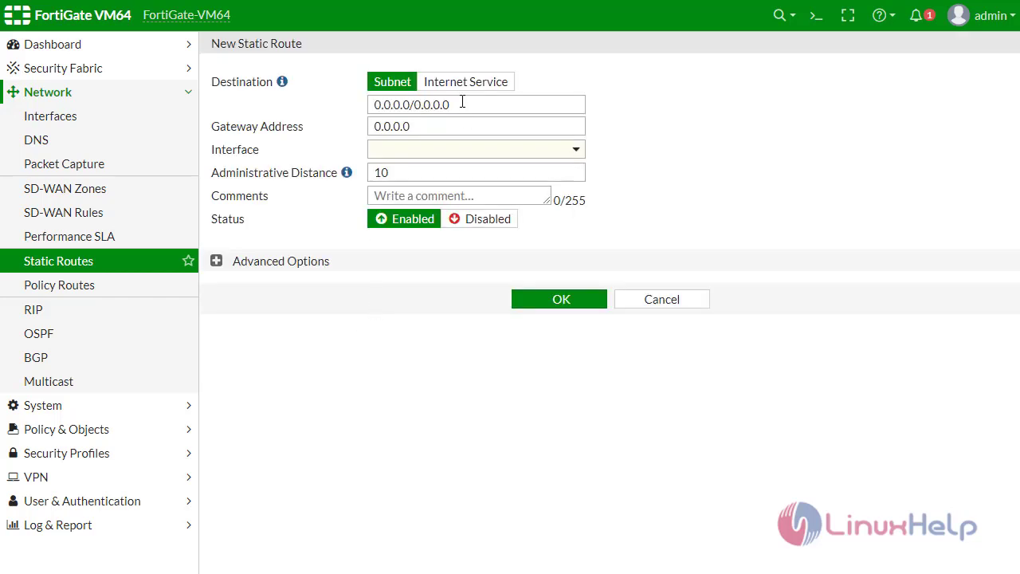
click(393, 160)
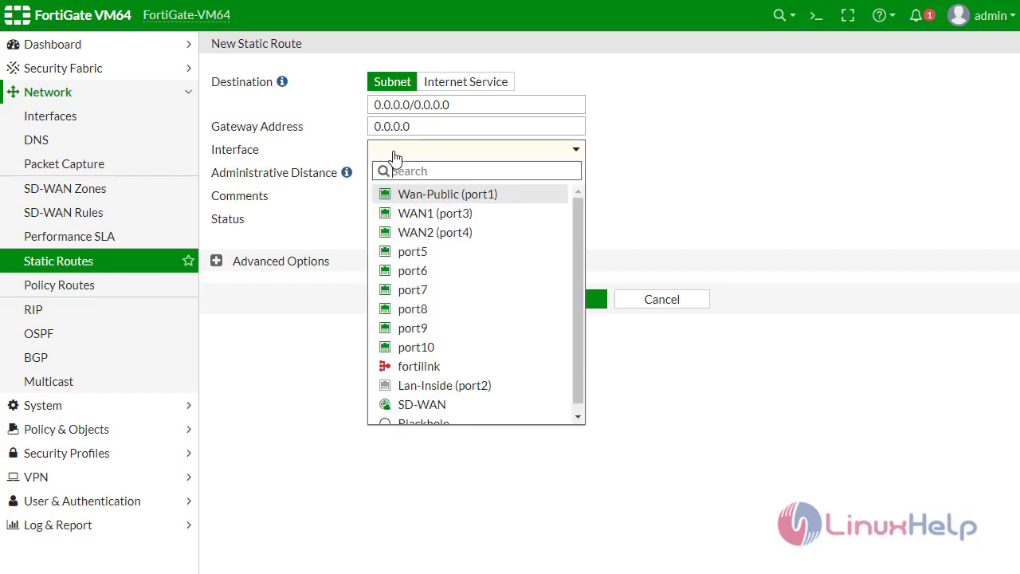
click(430, 404)
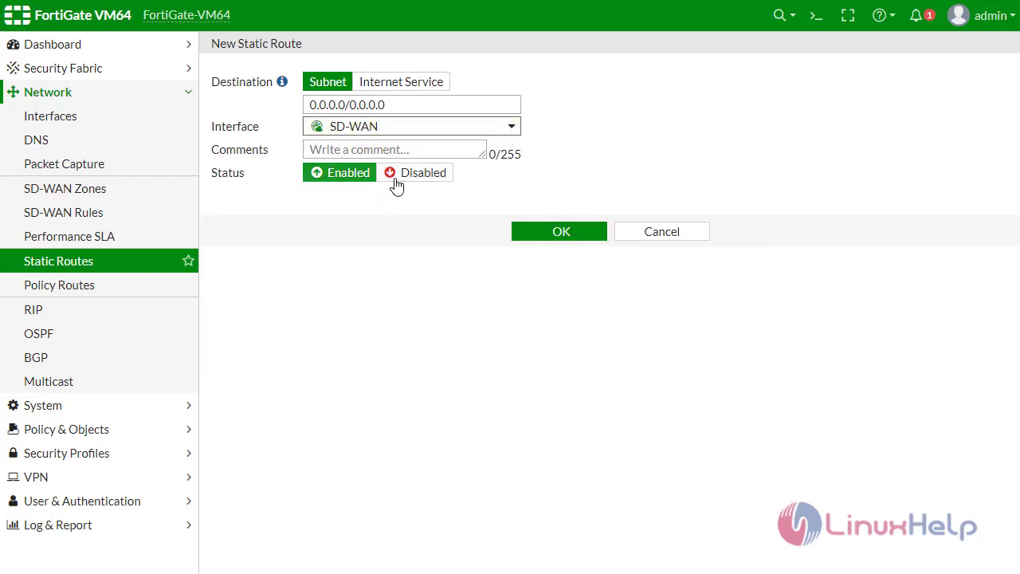
click(568, 231)
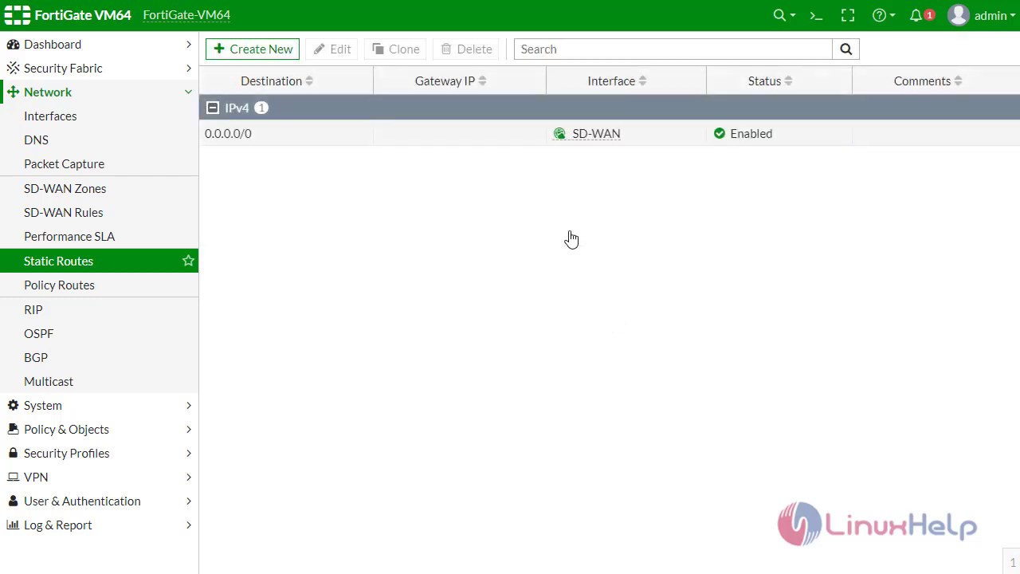
Start a new firewall policy under Policy & Objects named Git_NAt
click(125, 435)
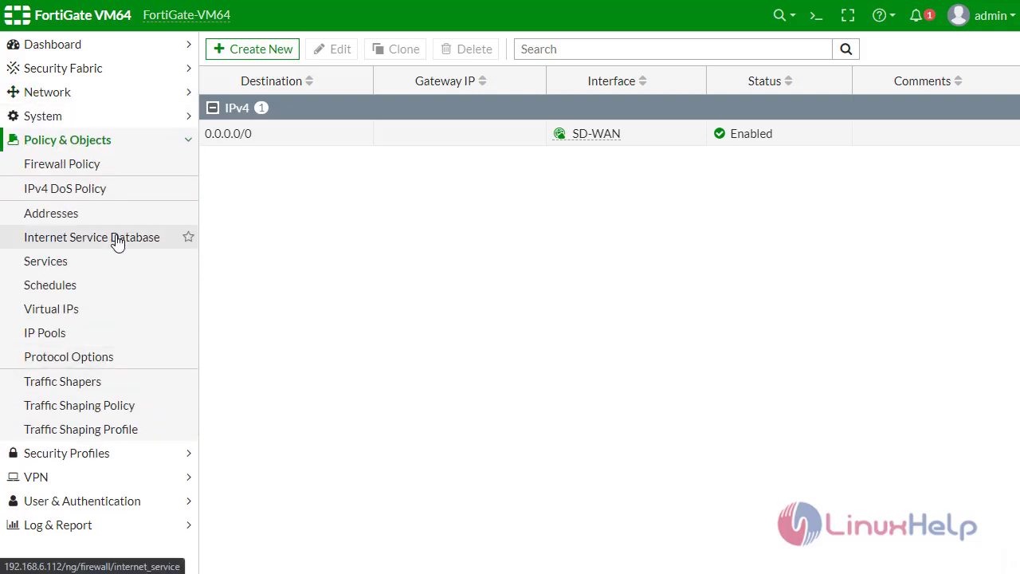
click(86, 169)
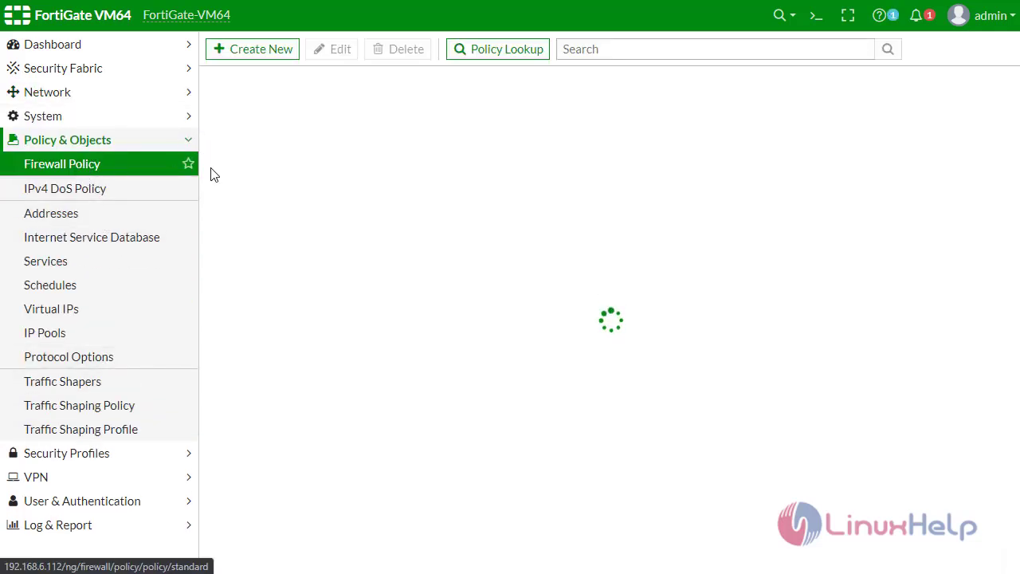
click(247, 57)
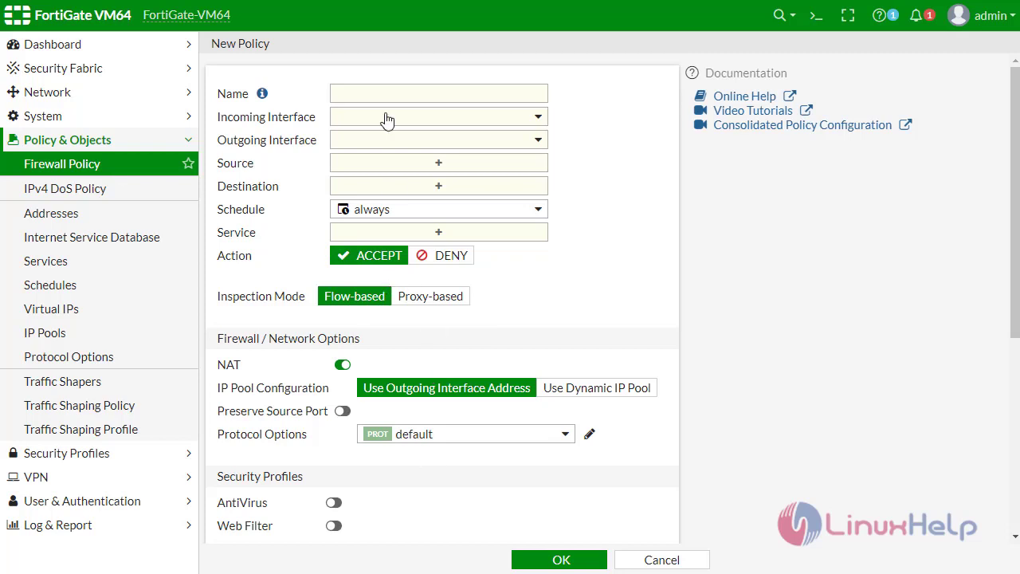
click(358, 94)
text(Git NAt)
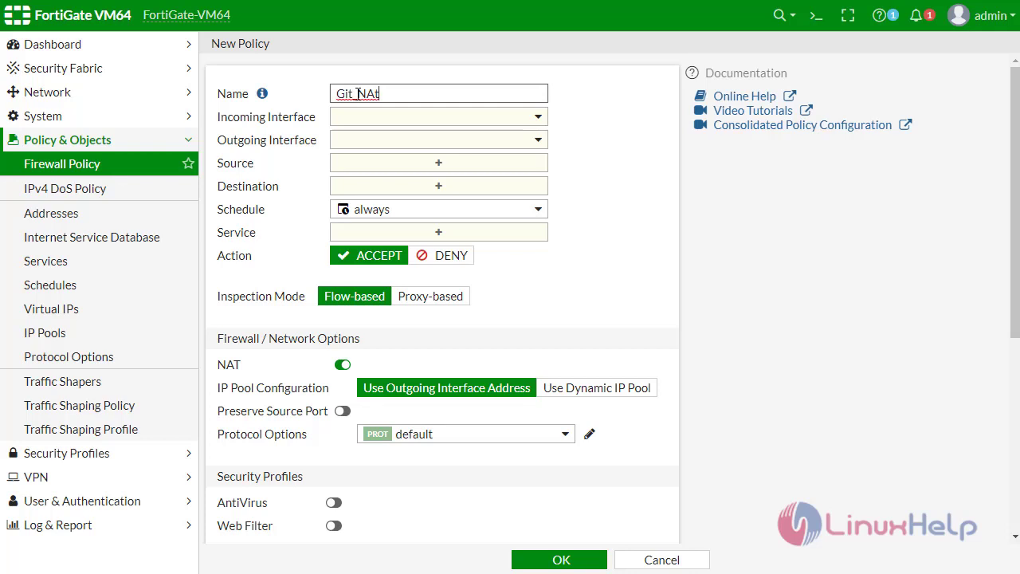
key(Tab)
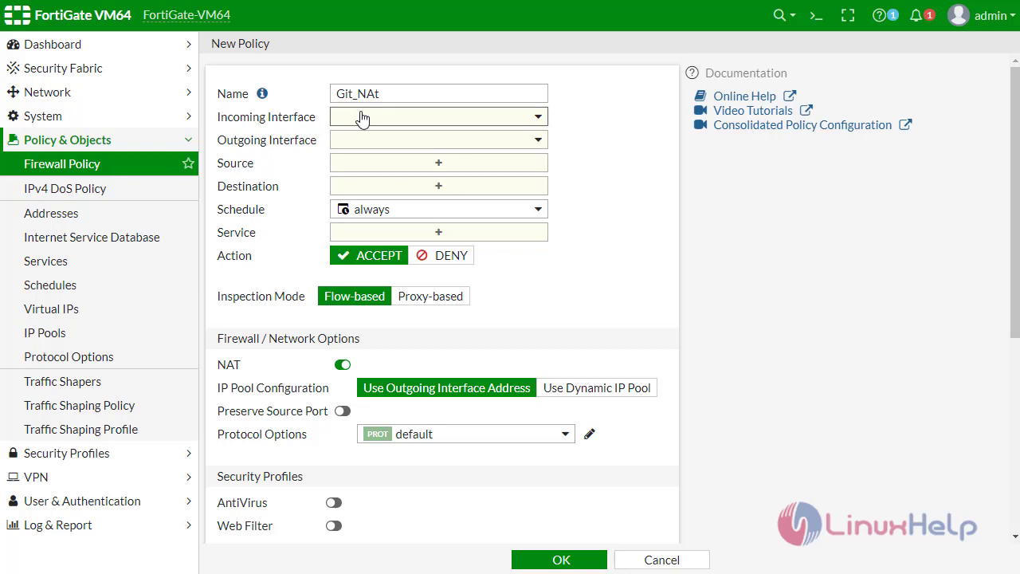
Set incoming interface port5 and outgoing interface virtual-wan-link
click(364, 117)
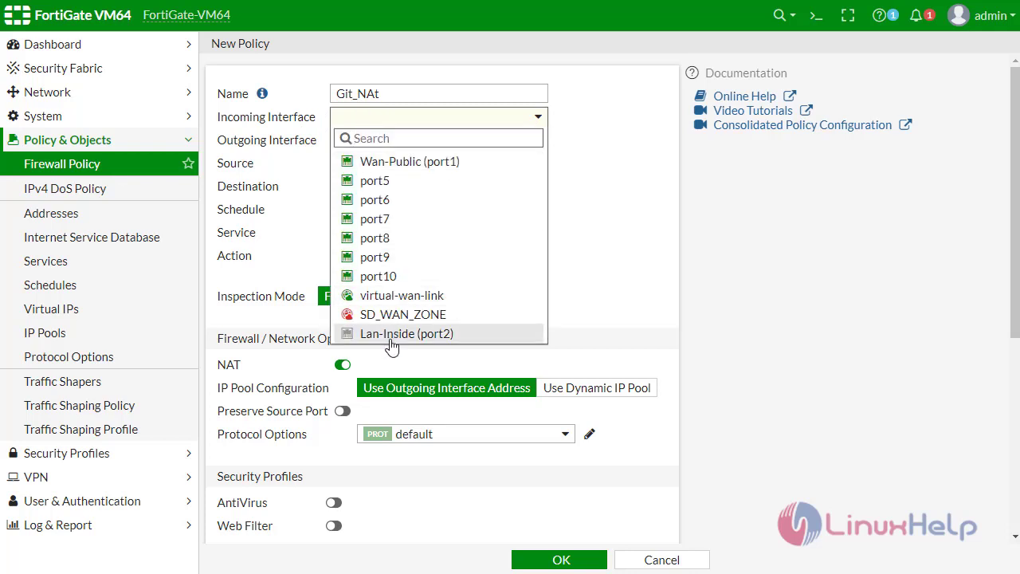
click(393, 181)
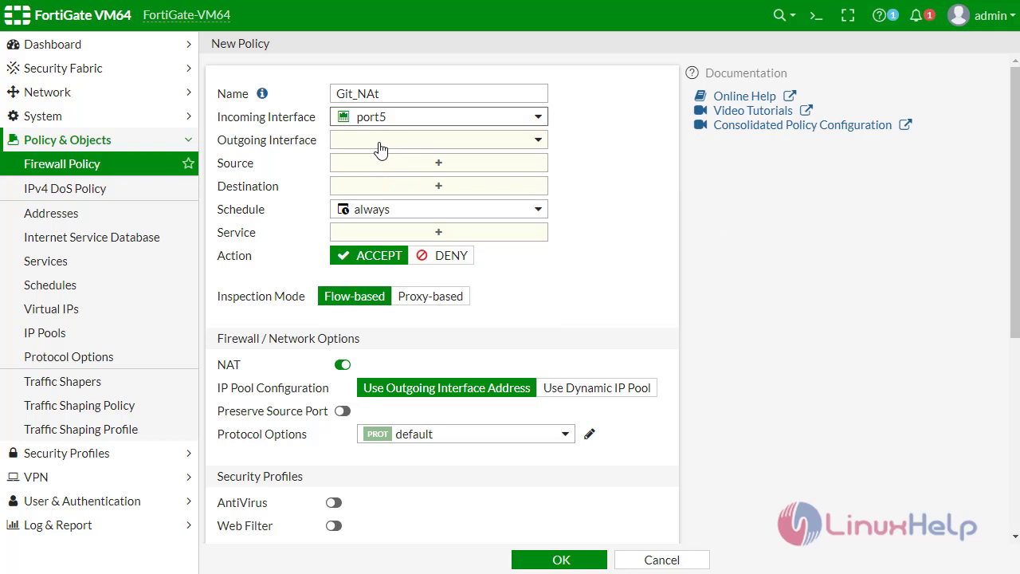
click(380, 142)
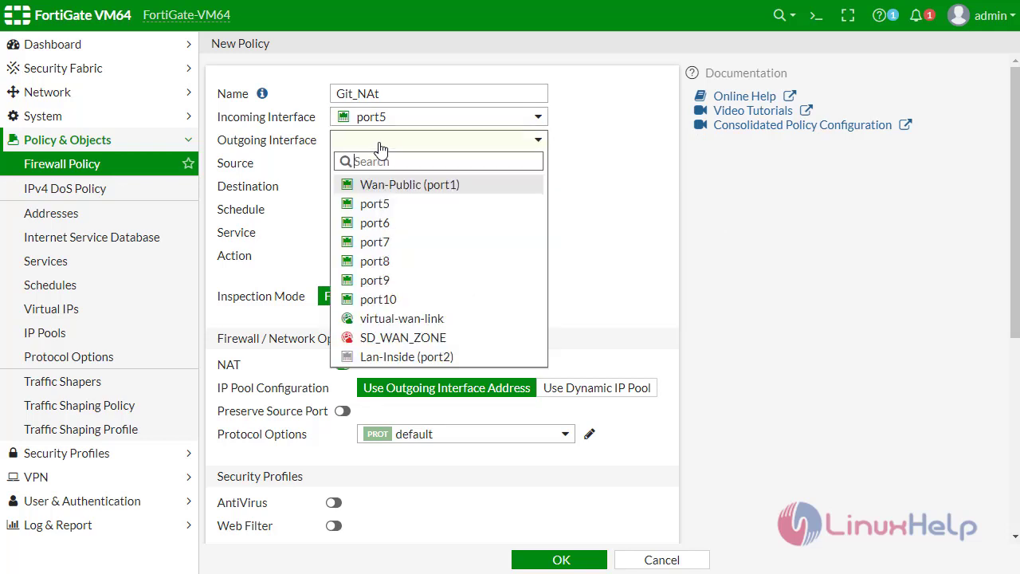
click(402, 319)
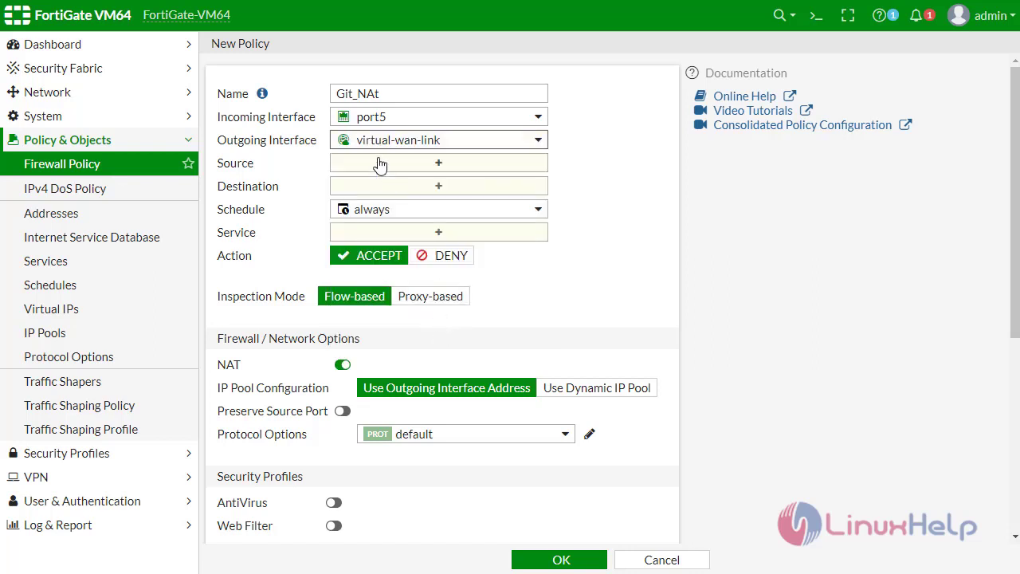
Use source and destination all with service ALL, and save the policy with NAT enabled
click(380, 163)
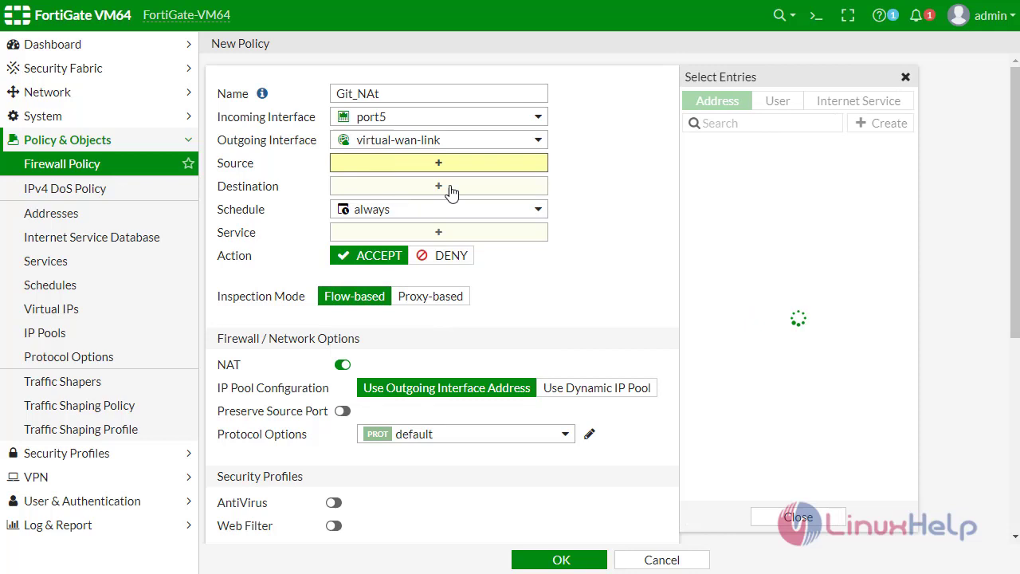
click(753, 170)
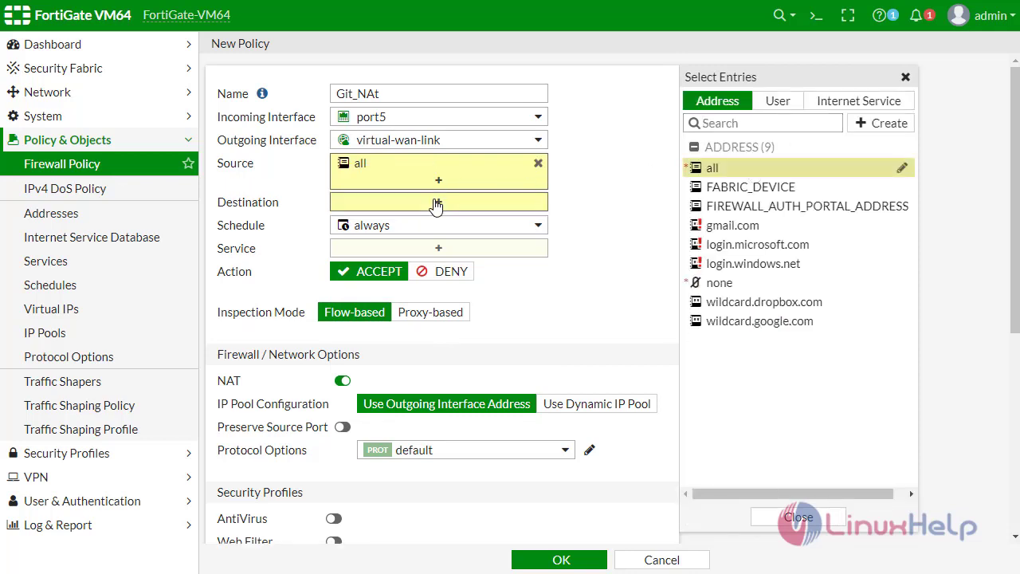
click(435, 202)
click(737, 168)
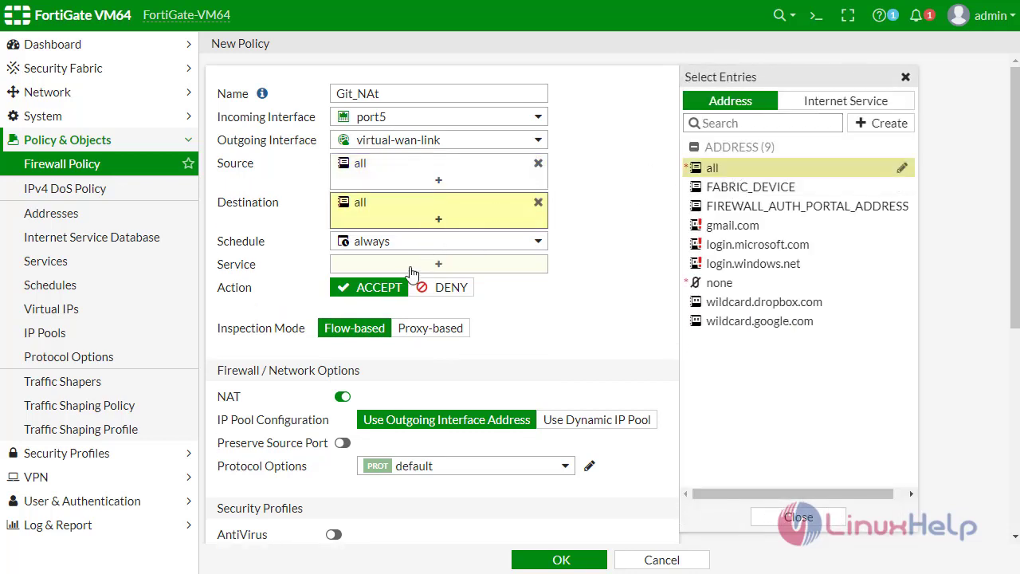
click(439, 265)
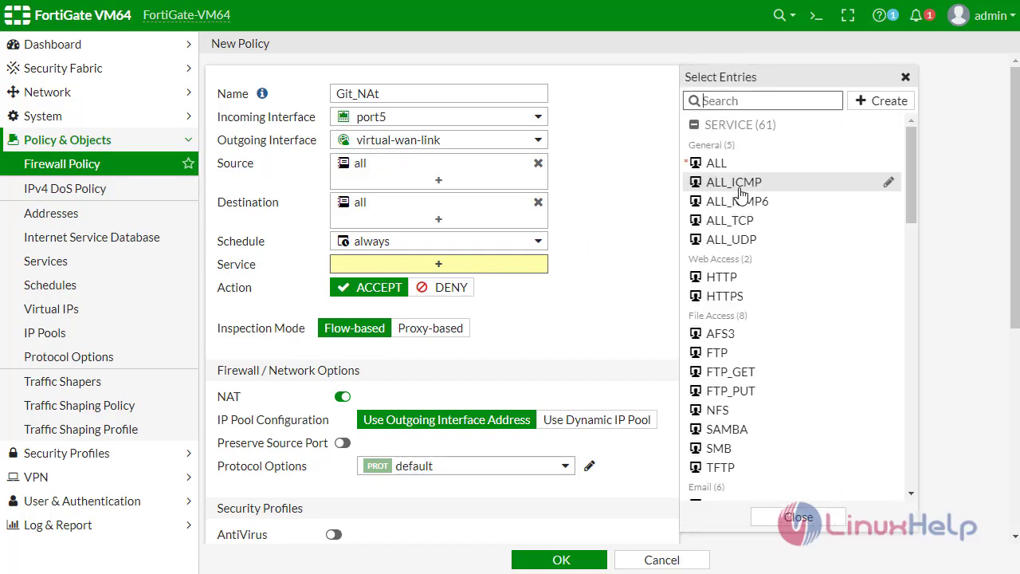
click(737, 166)
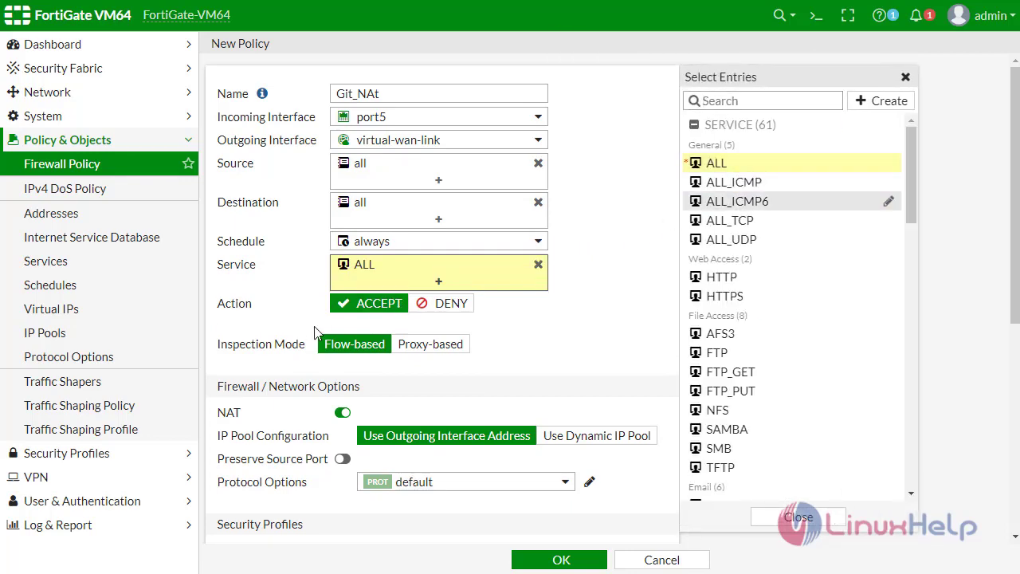
scroll(299, 338, down, 4)
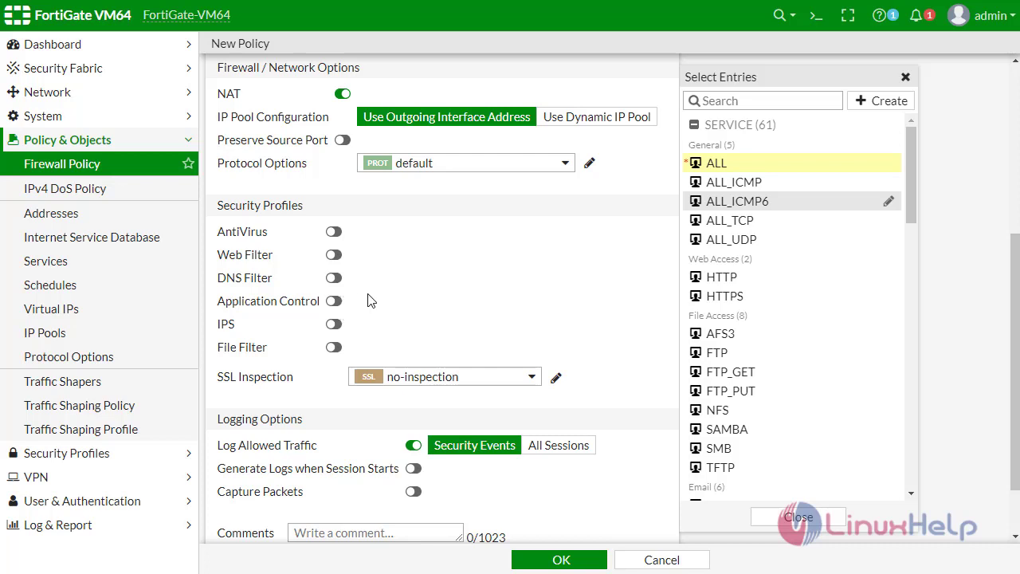
scroll(504, 384, down, 2)
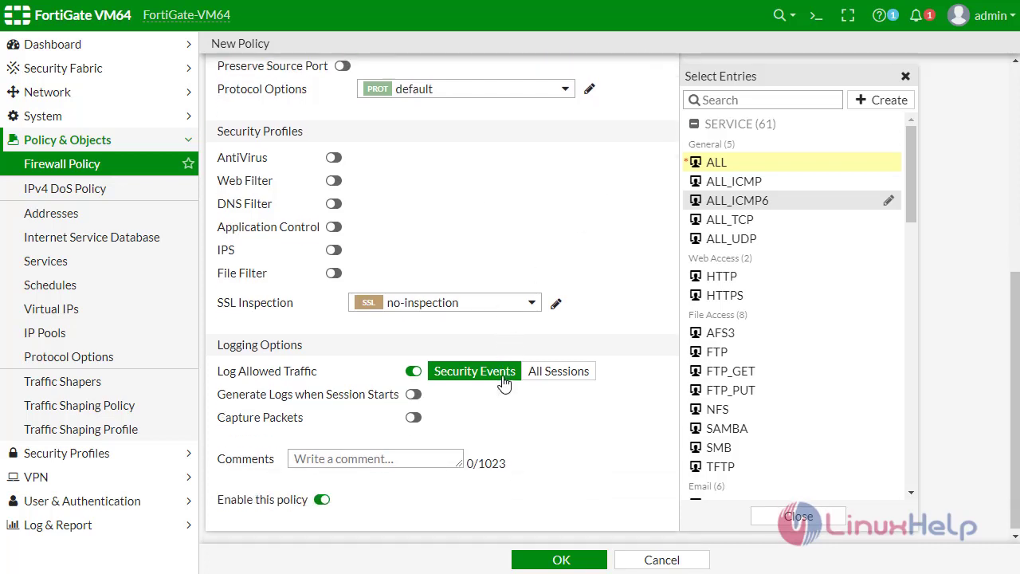
click(564, 557)
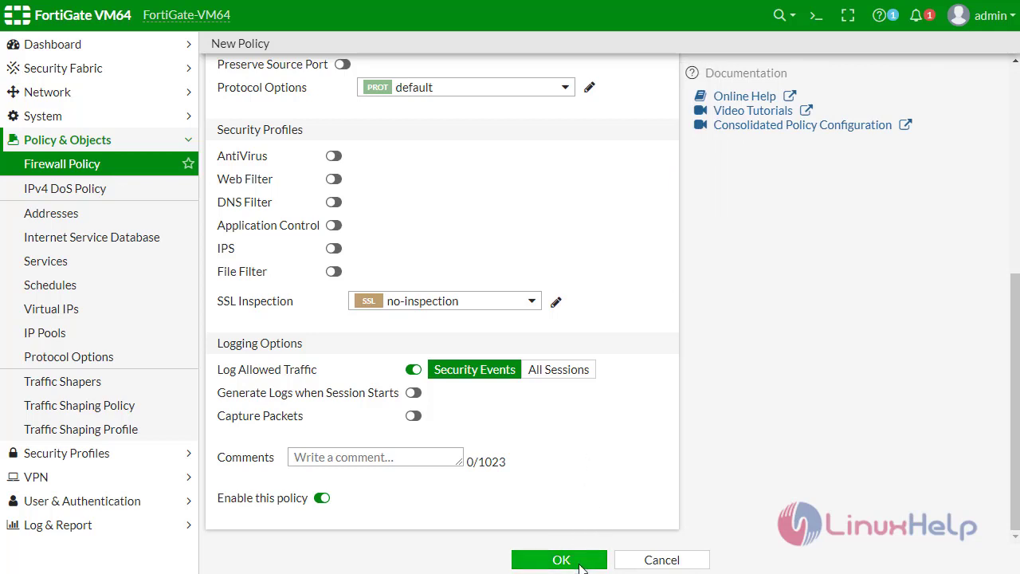
click(580, 561)
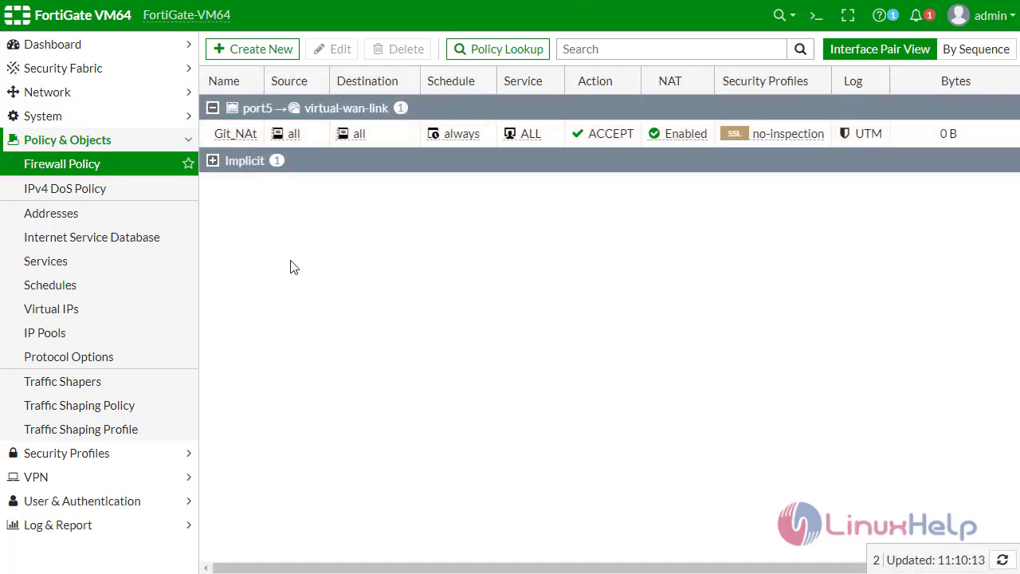
click(377, 144)
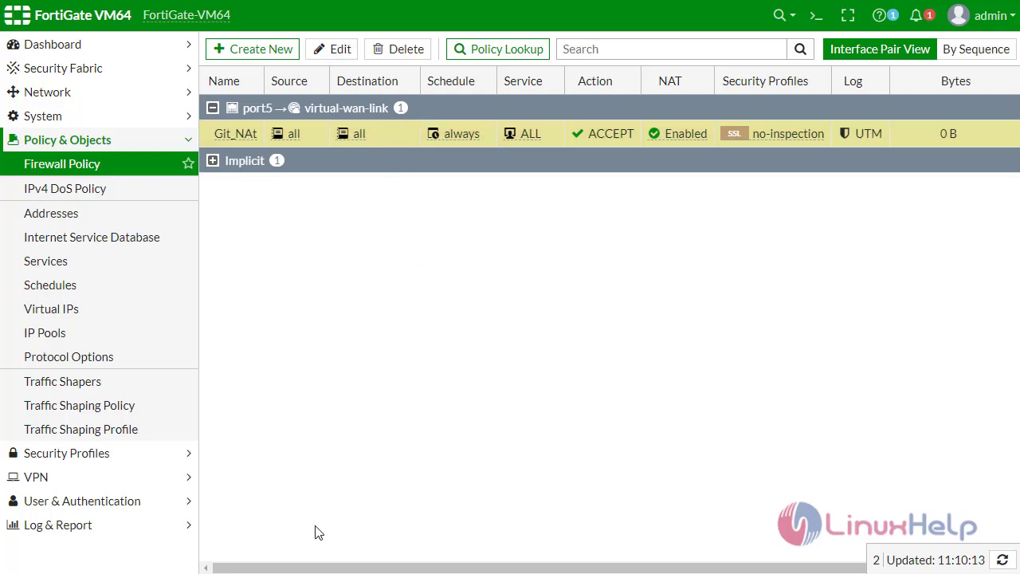